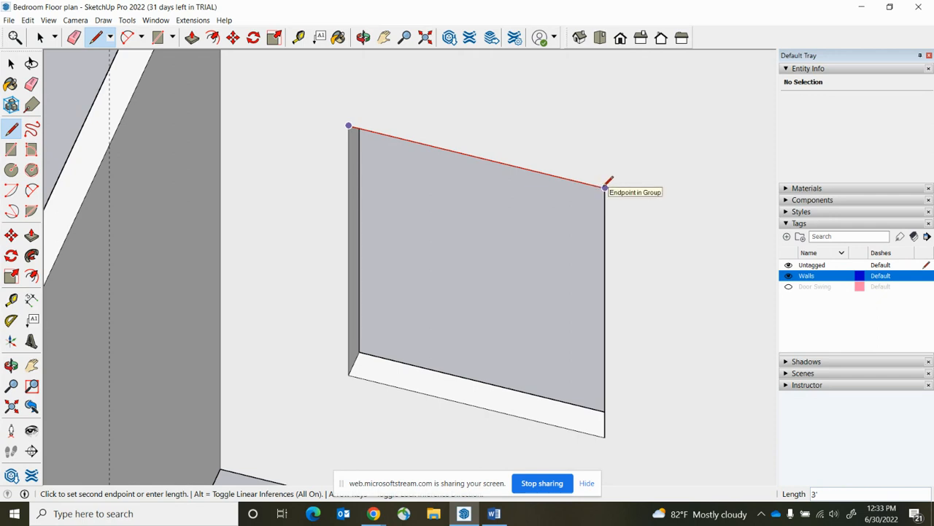
# - Trace the 3' by 4' window opening with lines along its four edges to close it with a face
pyautogui.click(605, 187)
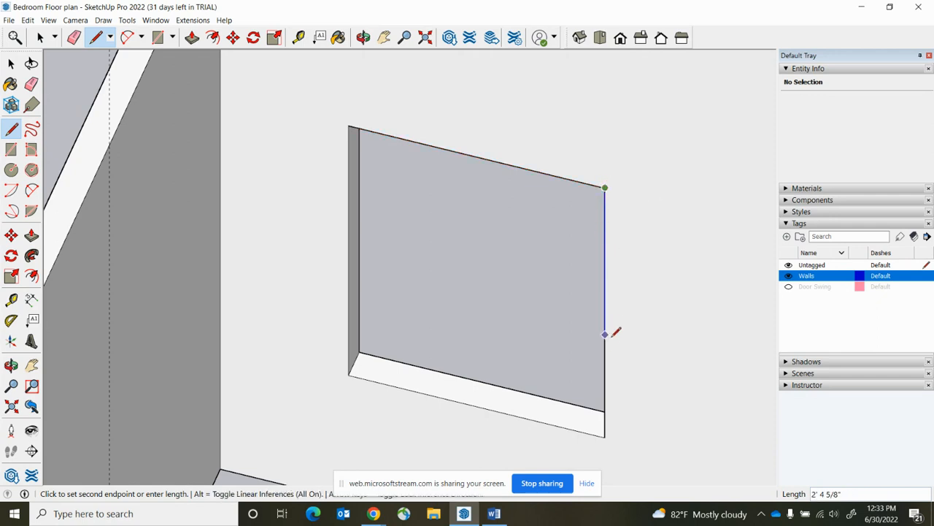
pyautogui.click(604, 437)
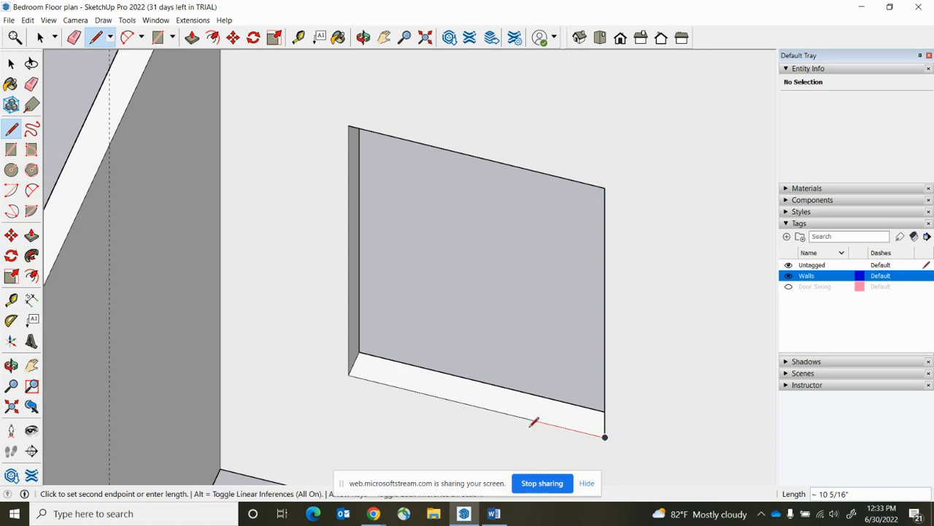
pyautogui.click(349, 374)
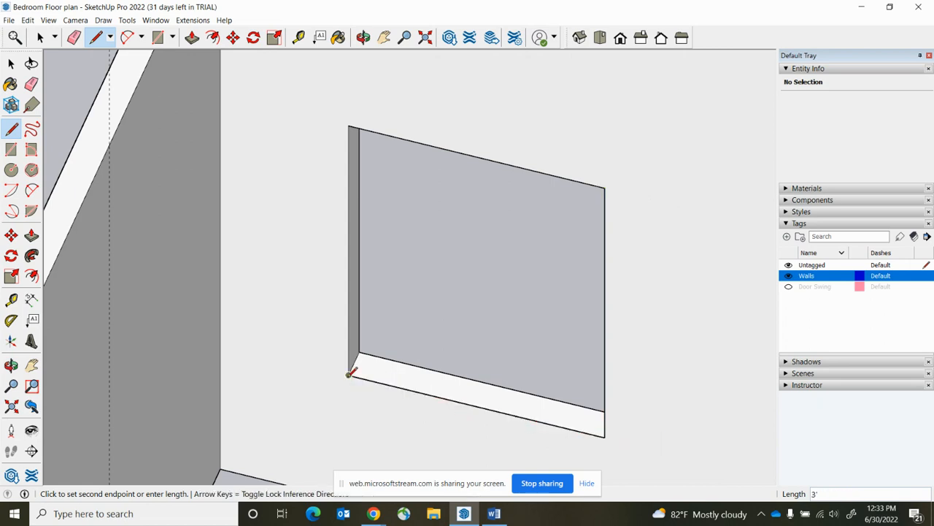
pyautogui.click(349, 126)
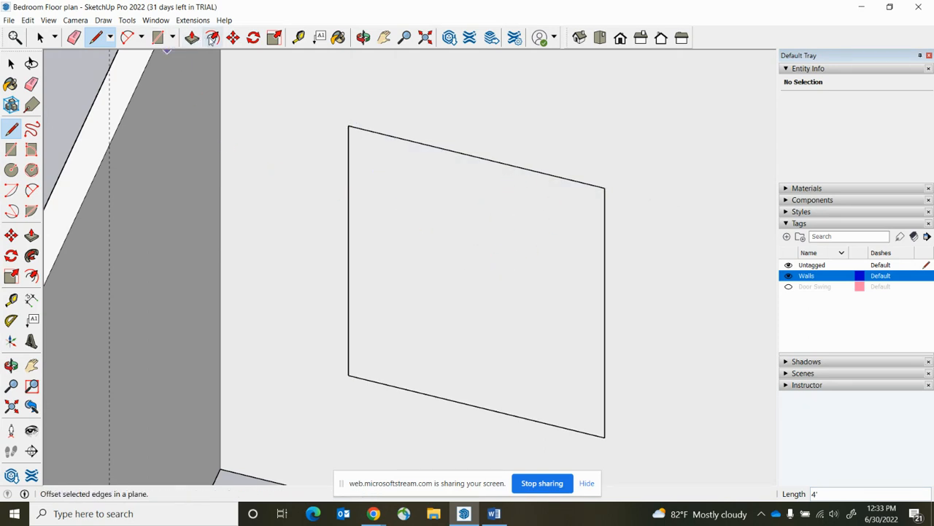
# - Offset the window face's outline outward by 3 inches to form the trim border
pyautogui.click(211, 38)
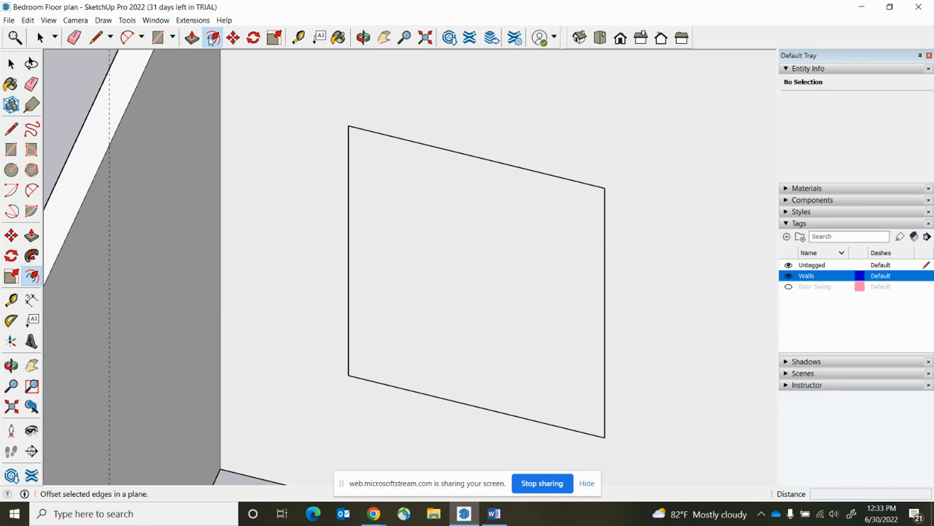
pyautogui.click(451, 251)
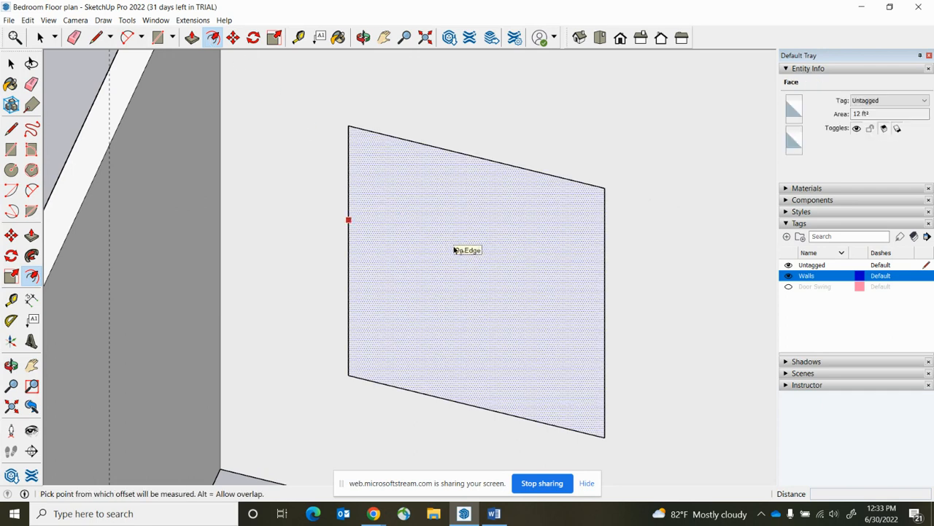
pyautogui.moveTo(455, 253); pyautogui.dragTo(559, 256, button='middle')
pyautogui.click(517, 261)
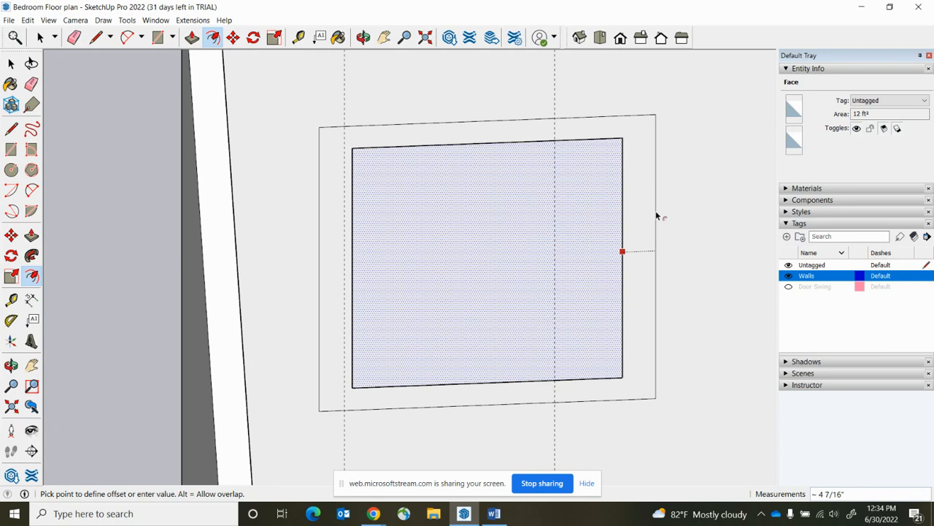
pyautogui.write('3')
pyautogui.press('Return')
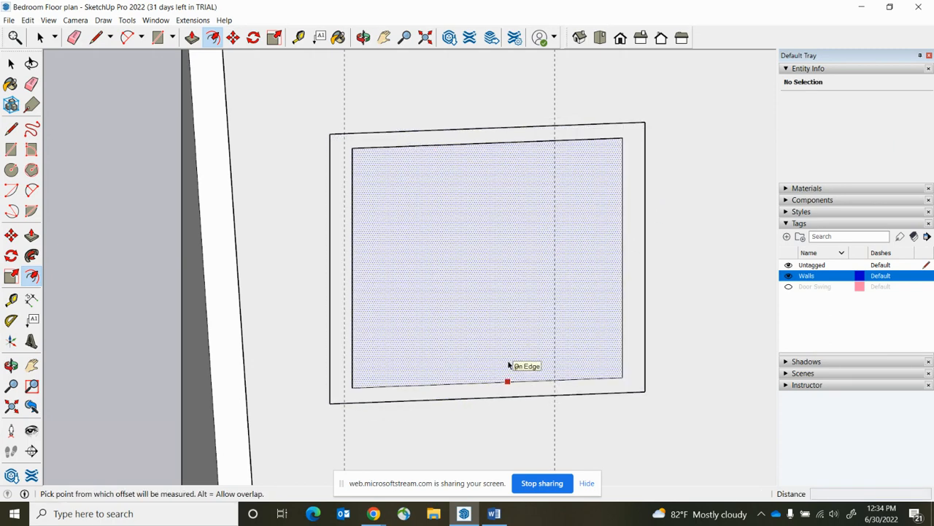
# - Delete the inner face so the window opening is clear inside the trim border
pyautogui.click(40, 37)
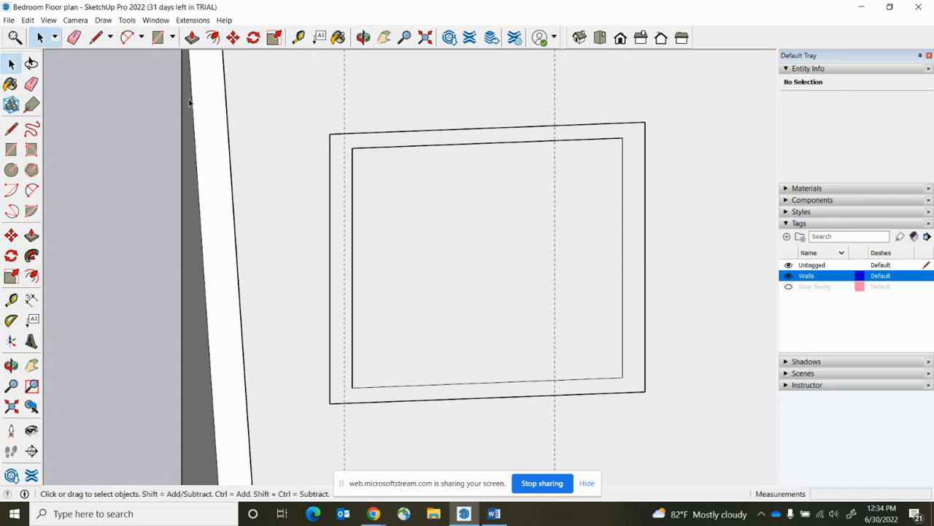
pyautogui.click(490, 254)
pyautogui.press('Delete')
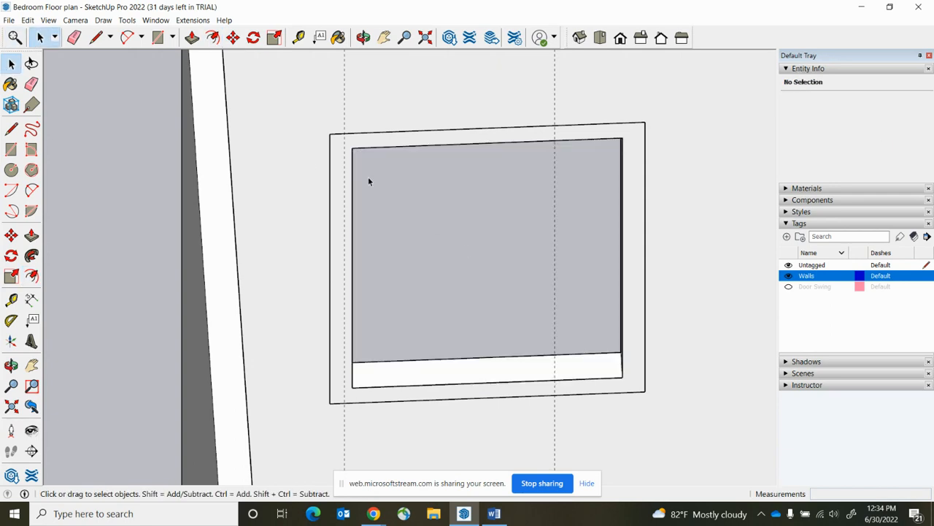
# - Push/Pull the trim border face outward from the wall by 0.75 inches
pyautogui.click(192, 37)
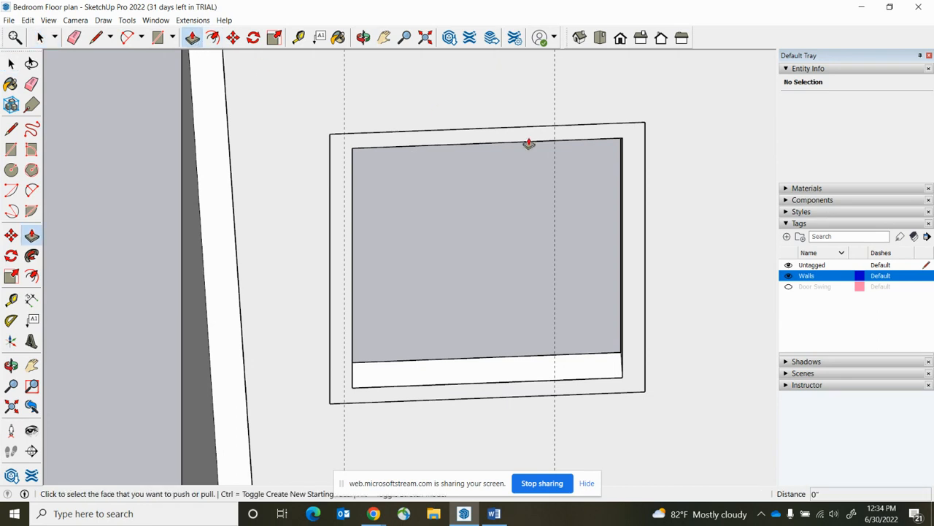
pyautogui.click(645, 152)
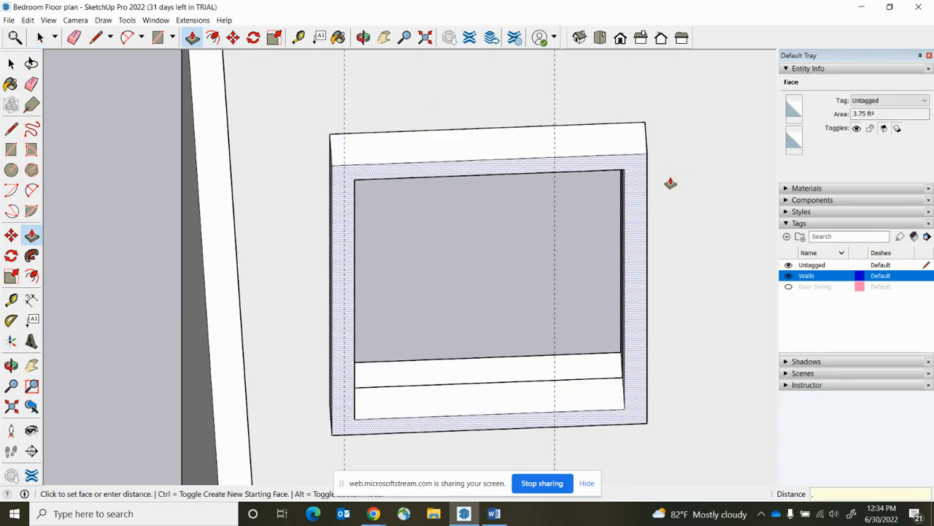
pyautogui.write('.75')
pyautogui.press('Return')
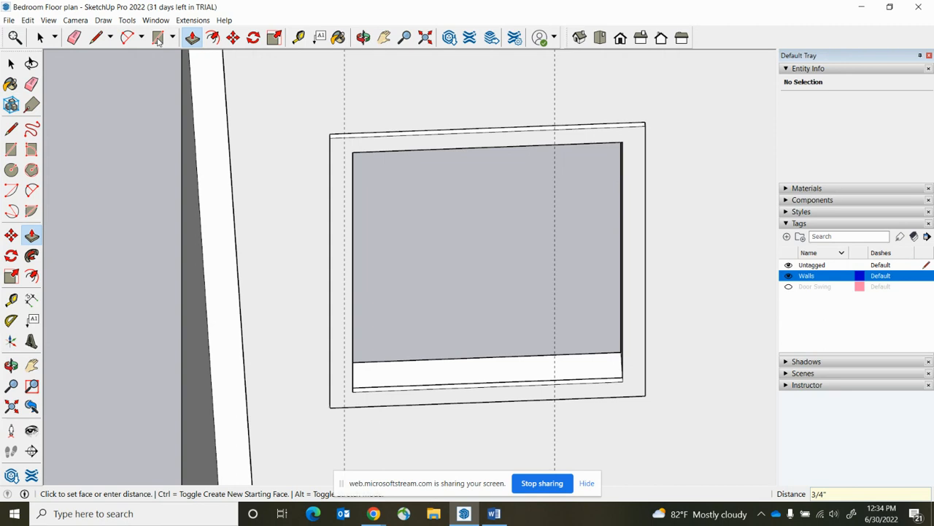
# - Select the whole trim frame and make it a component named Window Trim
pyautogui.click(40, 37)
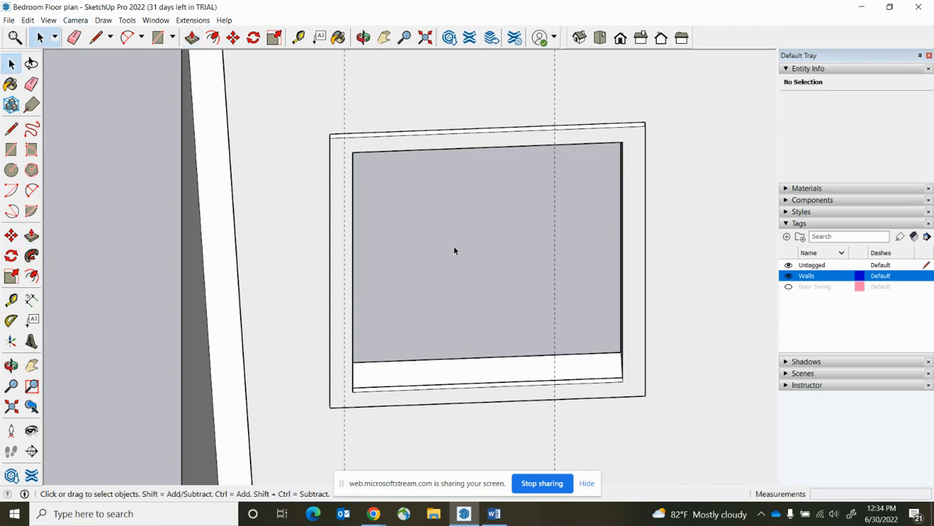
pyautogui.moveTo(366, 247); pyautogui.dragTo(416, 198, button='middle')
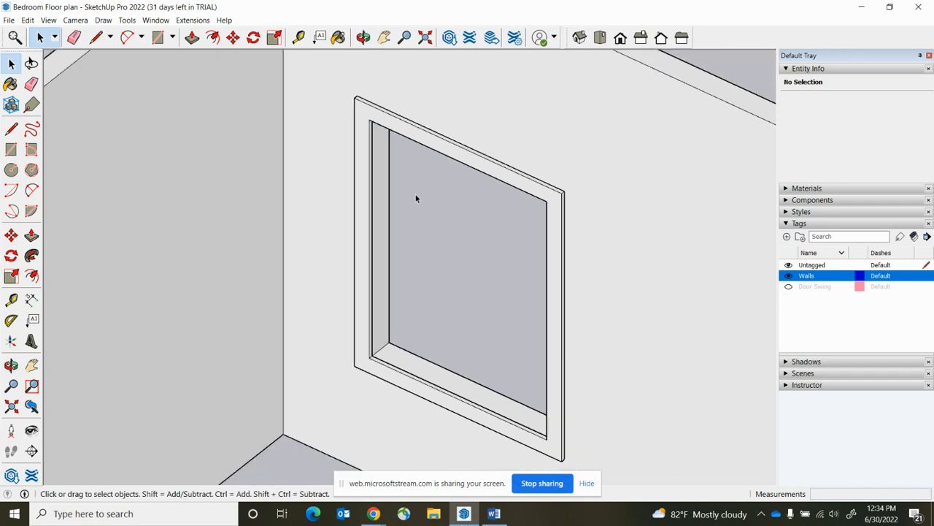
pyautogui.tripleClick(479, 168)
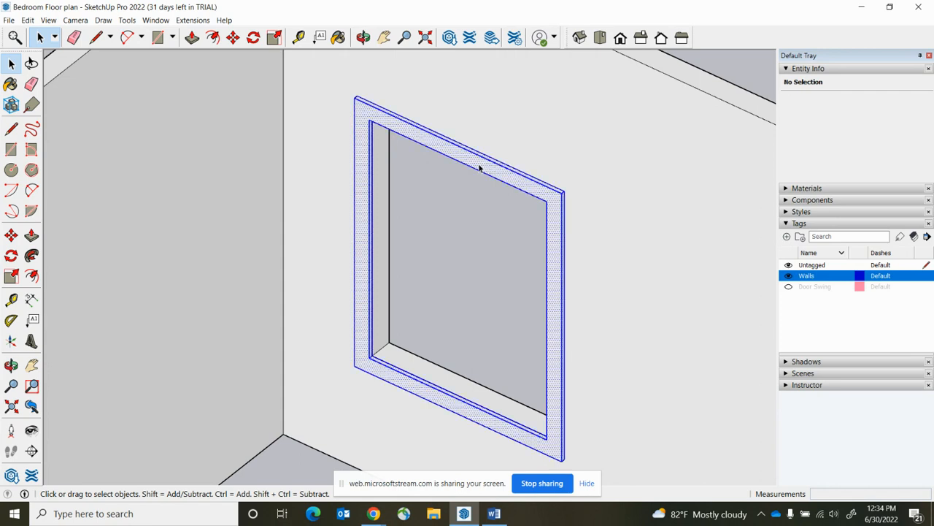
pyautogui.rightClick(479, 168)
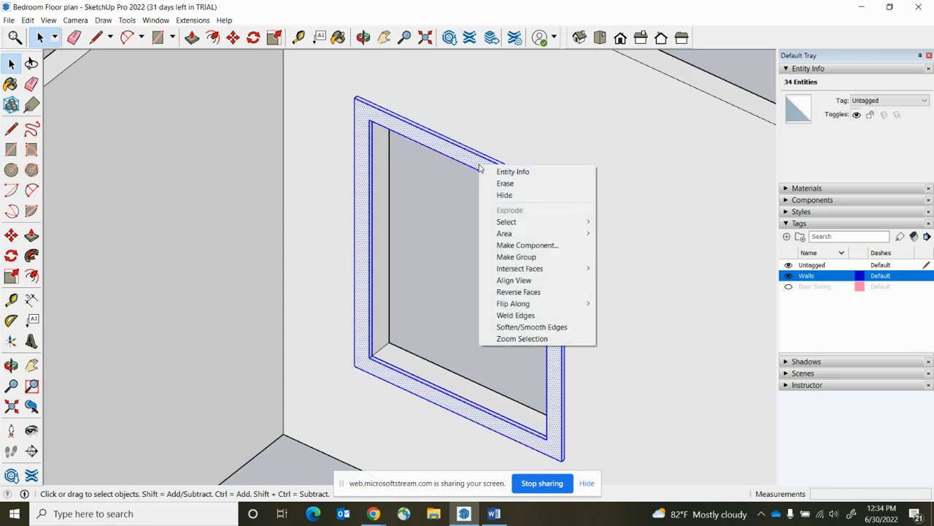
pyautogui.click(535, 245)
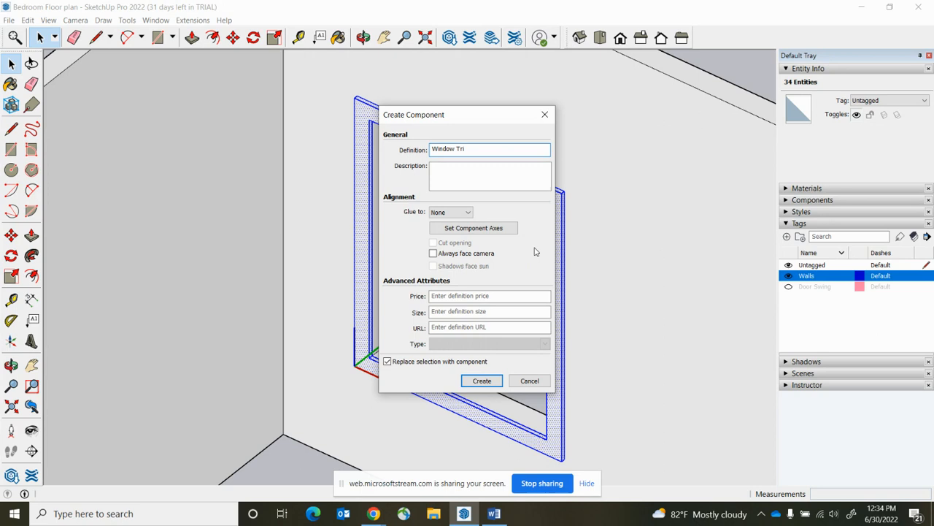
pyautogui.click(481, 382)
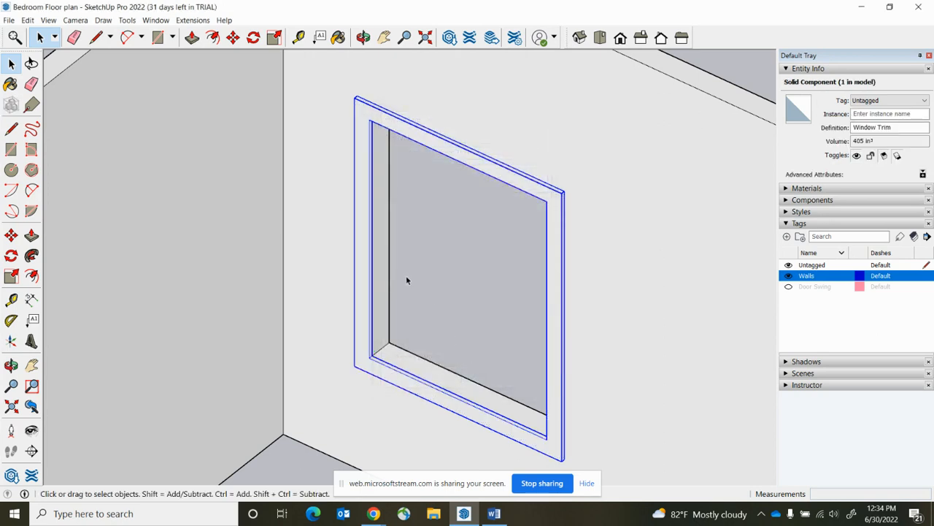
# - Copy the Window Trim component and paste the copy inside the room in front of the second window opening
pyautogui.scroll(-1, 367, 219)
pyautogui.scroll(-1, 367, 219)
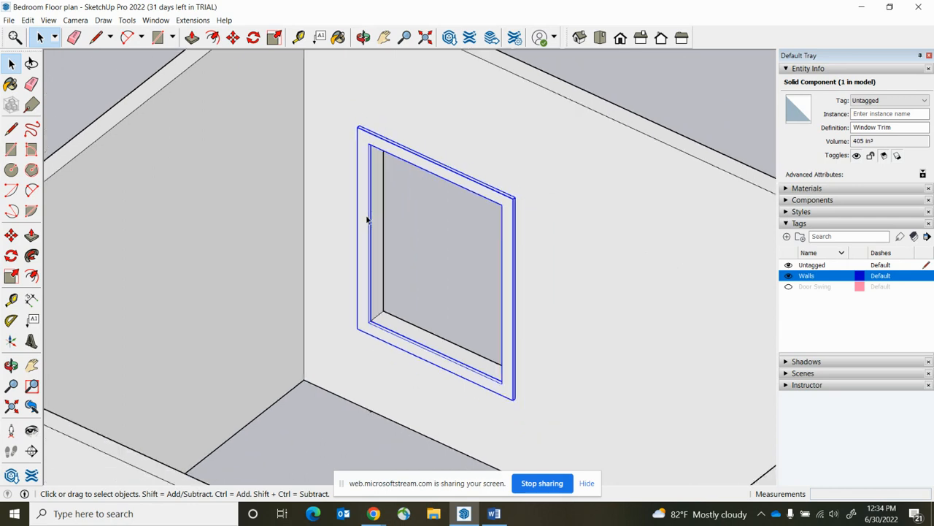
pyautogui.scroll(2, 365, 199)
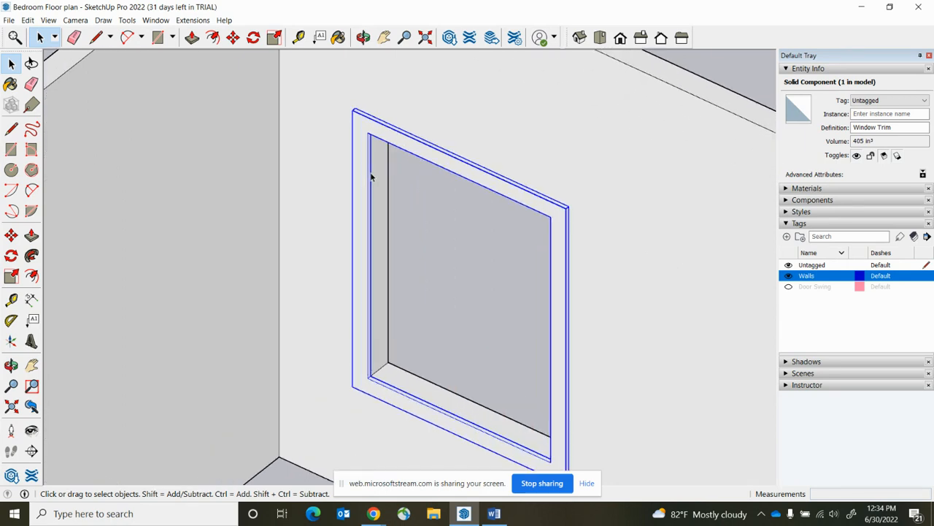
pyautogui.scroll(2, 383, 145)
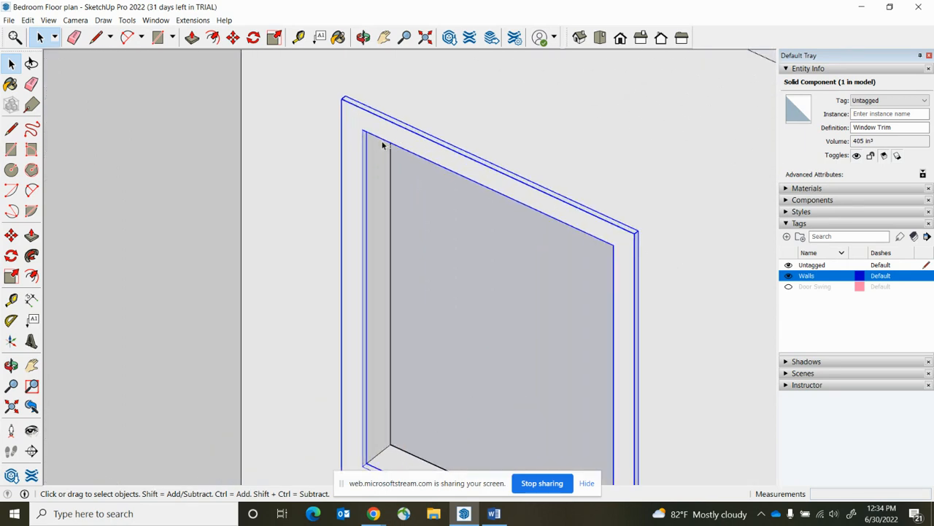
pyautogui.scroll(-4, 354, 157)
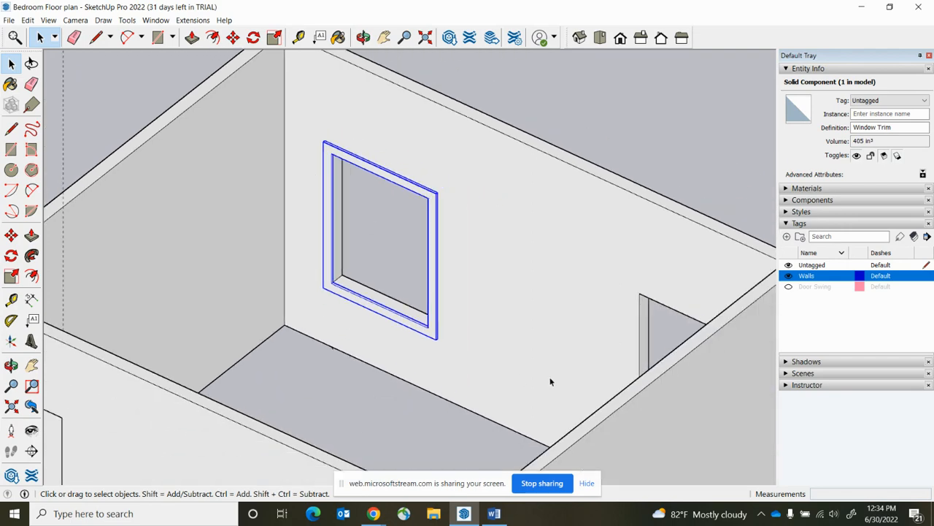
pyautogui.moveTo(551, 381); pyautogui.dragTo(678, 386, button='middle')
pyautogui.scroll(2, 633, 278)
pyautogui.hotkey('ctrl', 'v')
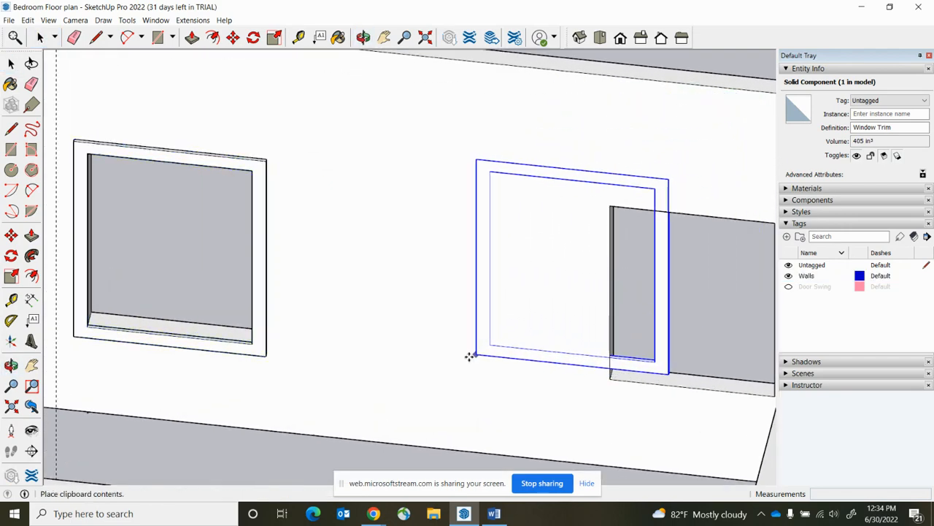
pyautogui.scroll(-5, 482, 354)
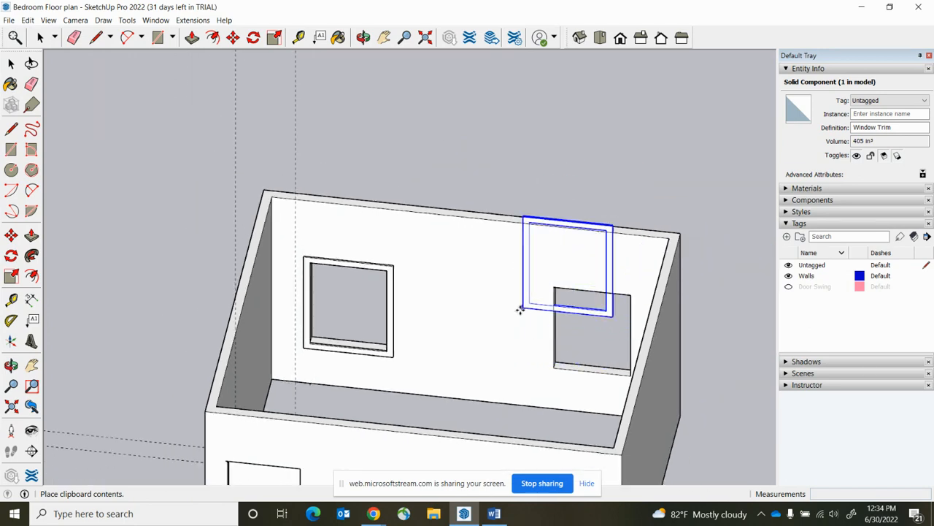
pyautogui.click(494, 419)
pyautogui.press('m')
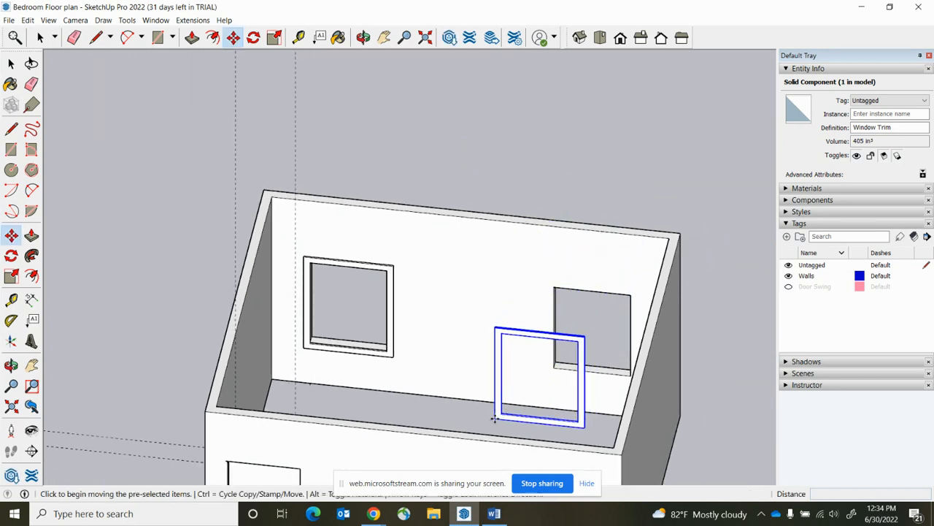
# - Move the copied window trim by its inner top corner to outside the room, beyond the wall with the window openings
pyautogui.moveTo(609, 400); pyautogui.dragTo(463, 417, button='middle')
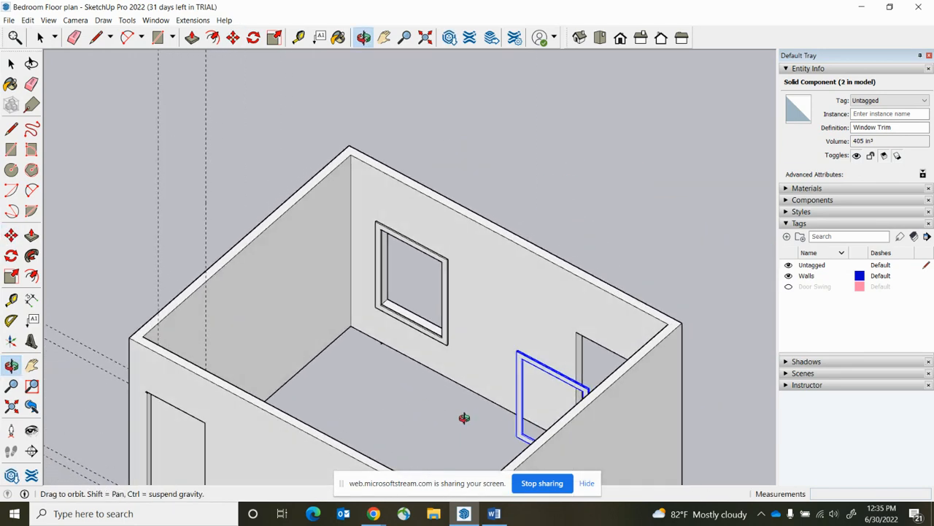
pyautogui.scroll(3, 540, 369)
pyautogui.scroll(4, 480, 367)
pyautogui.moveTo(476, 354); pyautogui.dragTo(537, 284, button='middle')
pyautogui.scroll(2, 454, 299)
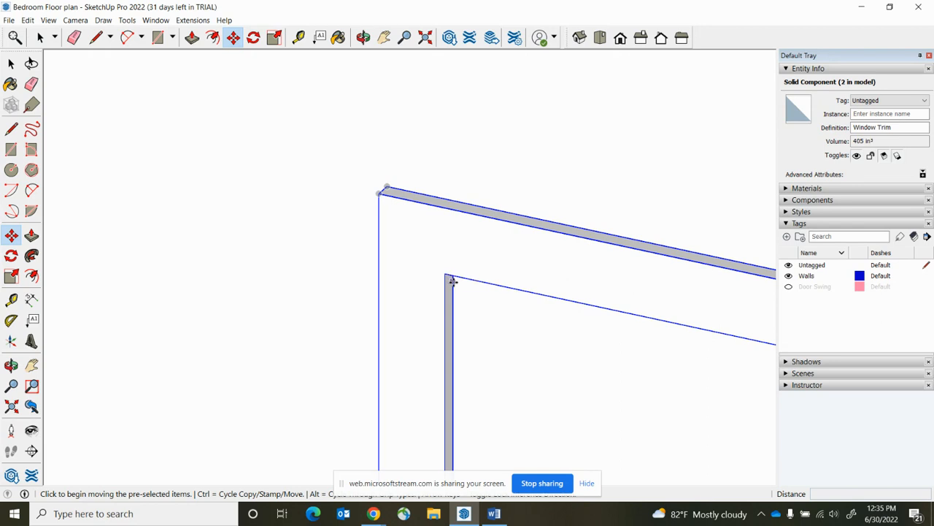
pyautogui.scroll(2, 452, 281)
pyautogui.moveTo(448, 273); pyautogui.dragTo(475, 298, button='middle')
pyautogui.scroll(-3, 457, 282)
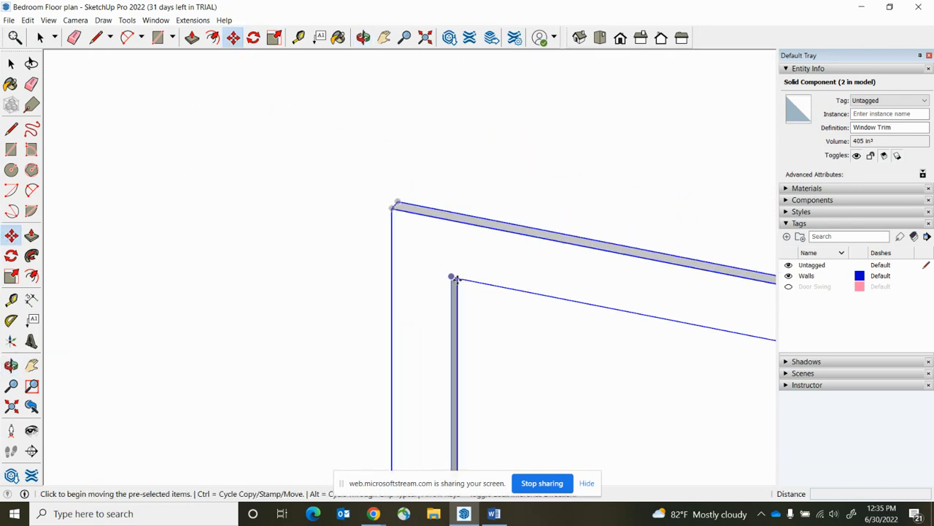
pyautogui.click(453, 277)
pyautogui.scroll(-5, 444, 275)
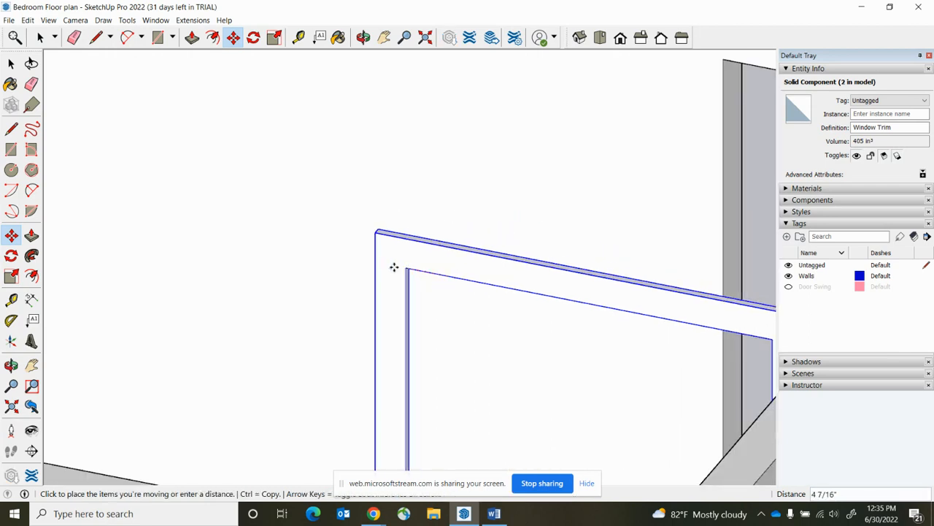
pyautogui.scroll(5, 661, 103)
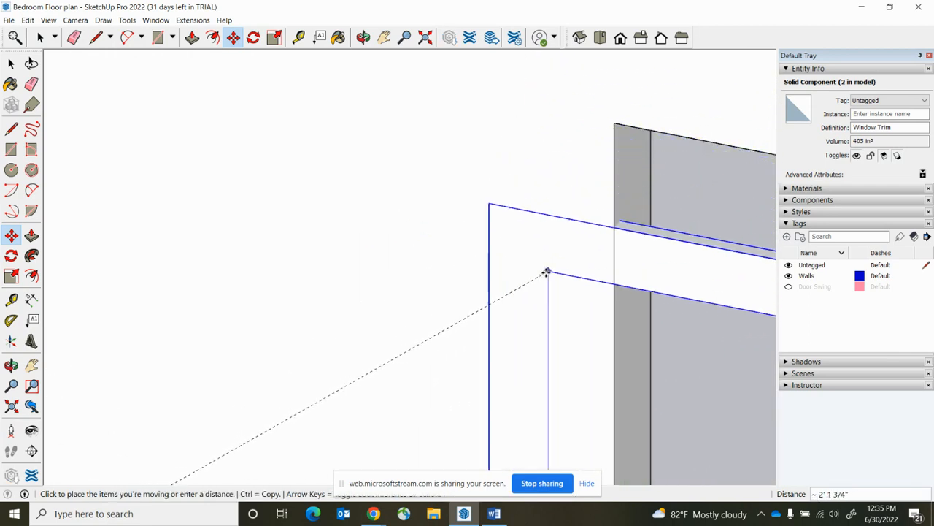
pyautogui.scroll(-4, 538, 231)
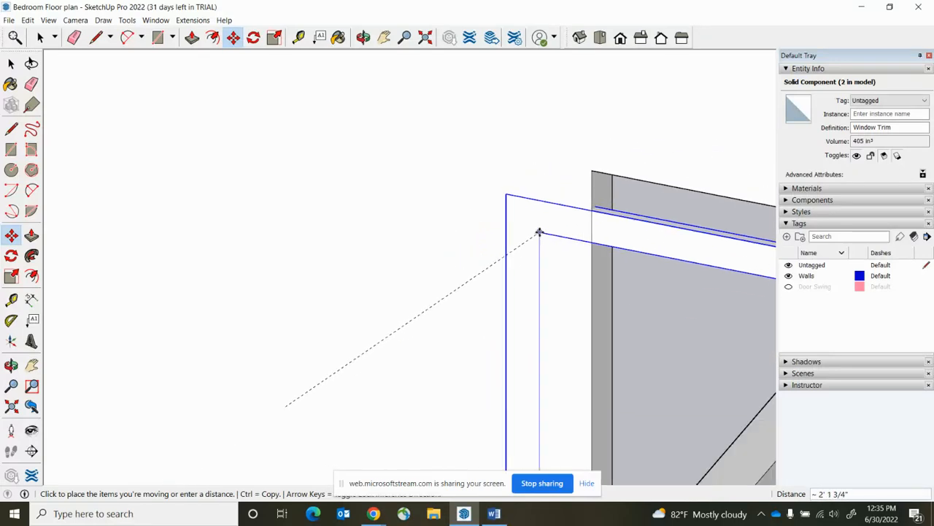
pyautogui.scroll(-3, 404, 292)
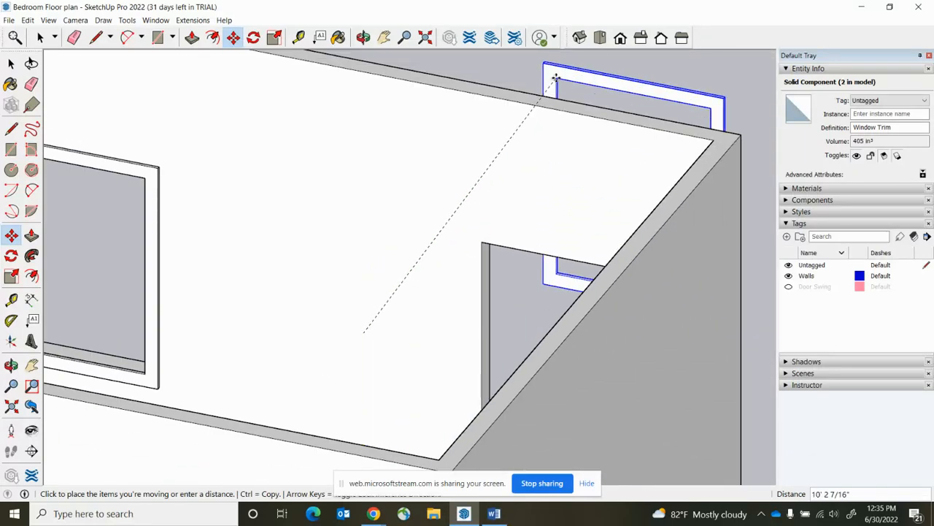
pyautogui.click(568, 66)
# - Move the Window Trim copy by its inner top corner onto the matching corner of the second window opening, then clear the selection
pyautogui.scroll(2, 568, 65)
pyautogui.scroll(4, 570, 68)
pyautogui.moveTo(582, 112); pyautogui.dragTo(388, 142, button='middle')
pyautogui.scroll(-6, 419, 151)
pyautogui.moveTo(545, 175); pyautogui.dragTo(349, 179, button='middle')
pyautogui.scroll(5, 698, 309)
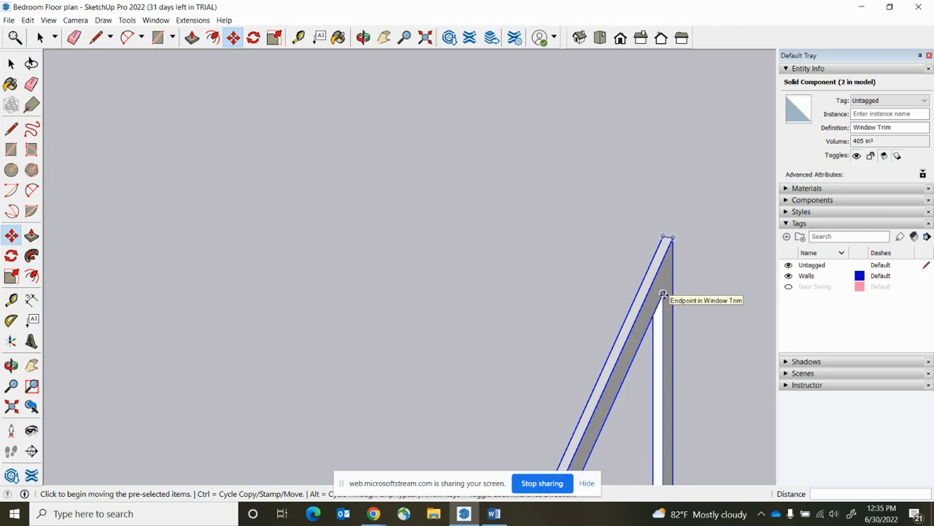
pyautogui.click(663, 295)
pyautogui.scroll(-8, 664, 292)
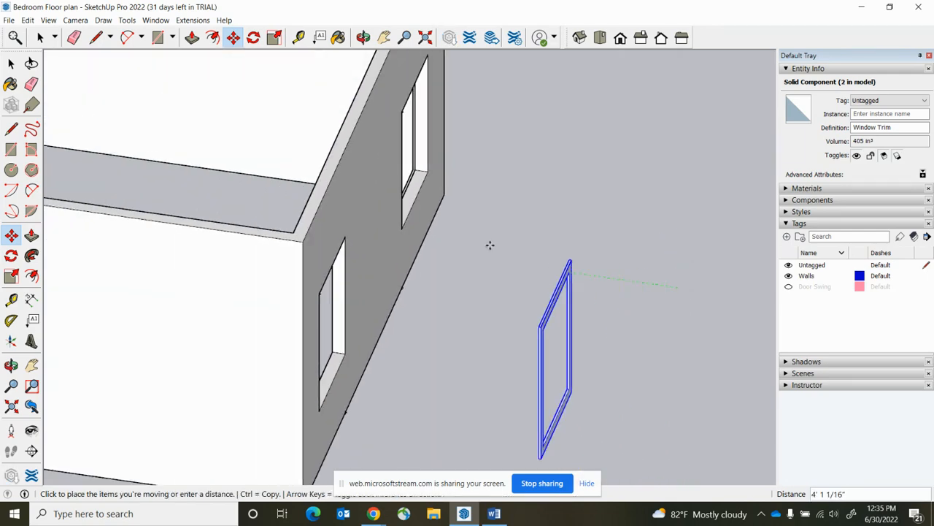
pyautogui.moveTo(249, 194); pyautogui.dragTo(562, 249, button='middle')
pyautogui.scroll(7, 544, 273)
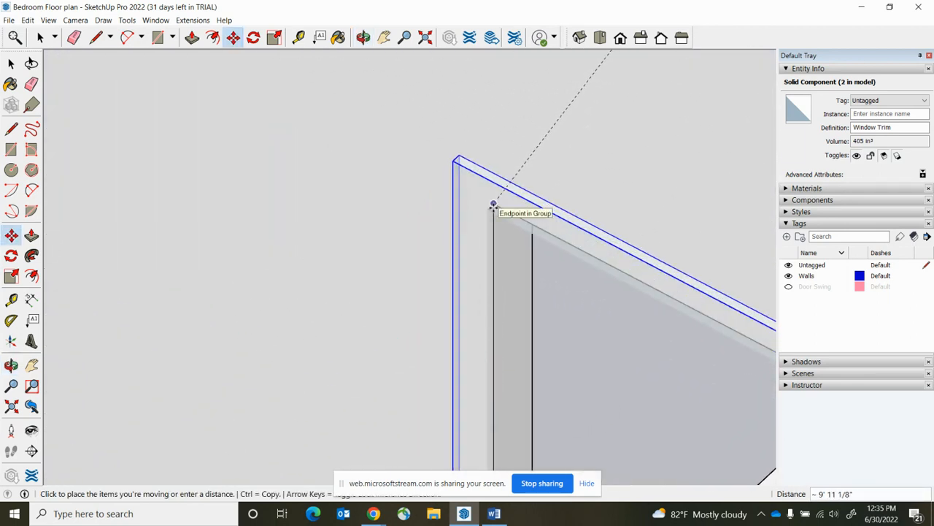
pyautogui.click(494, 204)
pyautogui.scroll(-4, 480, 183)
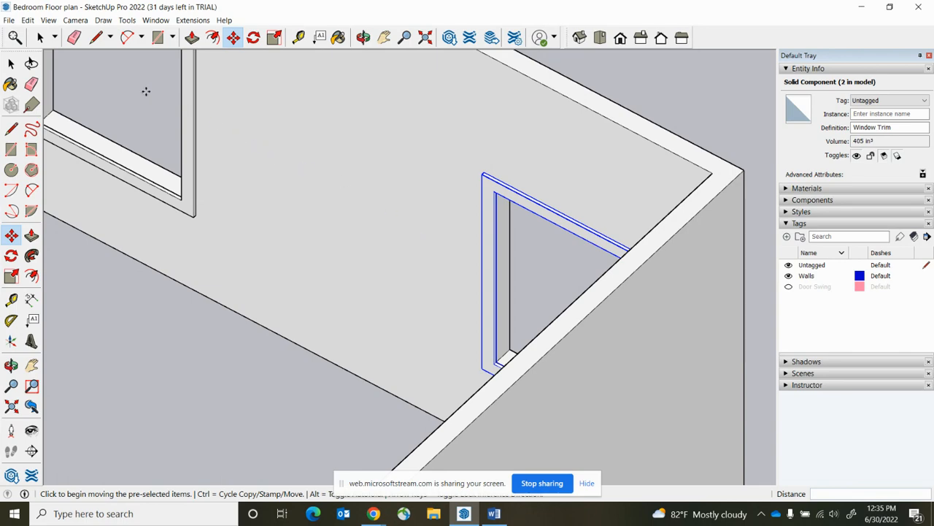
pyautogui.click(41, 38)
pyautogui.moveTo(252, 290); pyautogui.dragTo(496, 352)
pyautogui.moveTo(197, 355); pyautogui.dragTo(284, 373, button='middle')
pyautogui.scroll(-2, 372, 379)
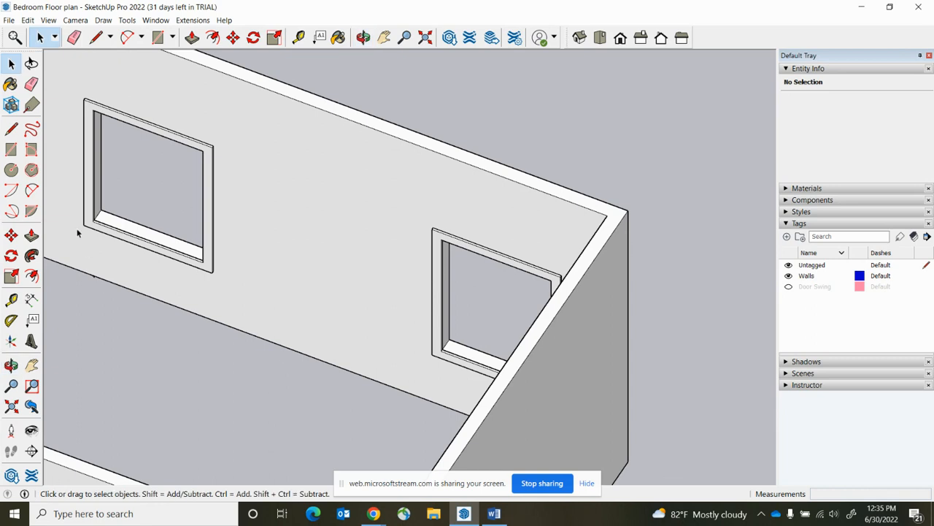
# - Draw a 2-foot vertical line from the first window trim's lower inside corner up to the midpoint of its side edge
pyautogui.scroll(4, 73, 112)
pyautogui.moveTo(147, 279); pyautogui.dragTo(236, 219, button='middle')
pyautogui.scroll(1, 155, 268)
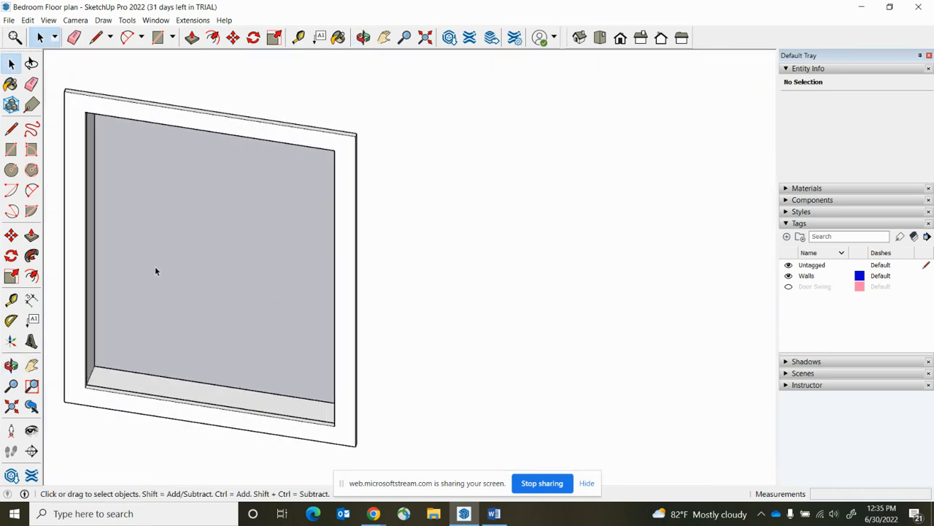
pyautogui.moveTo(609, 262); pyautogui.dragTo(73, 236, button='middle')
pyautogui.moveTo(504, 316); pyautogui.dragTo(400, 305, button='middle')
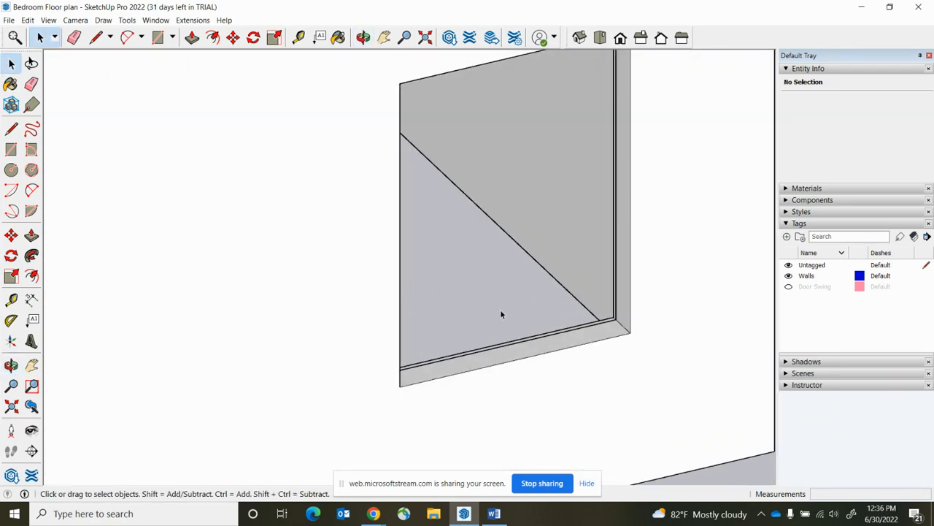
pyautogui.click(96, 38)
pyautogui.scroll(3, 617, 310)
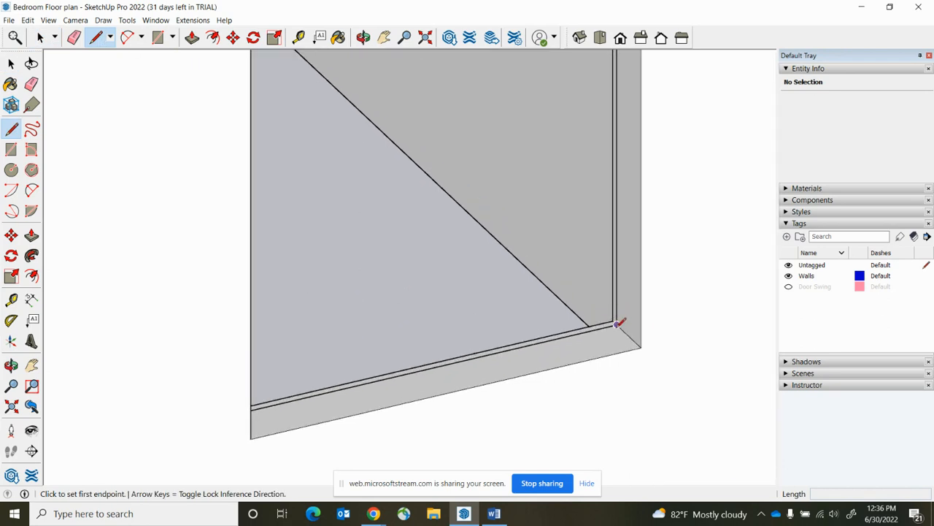
pyautogui.scroll(2, 617, 323)
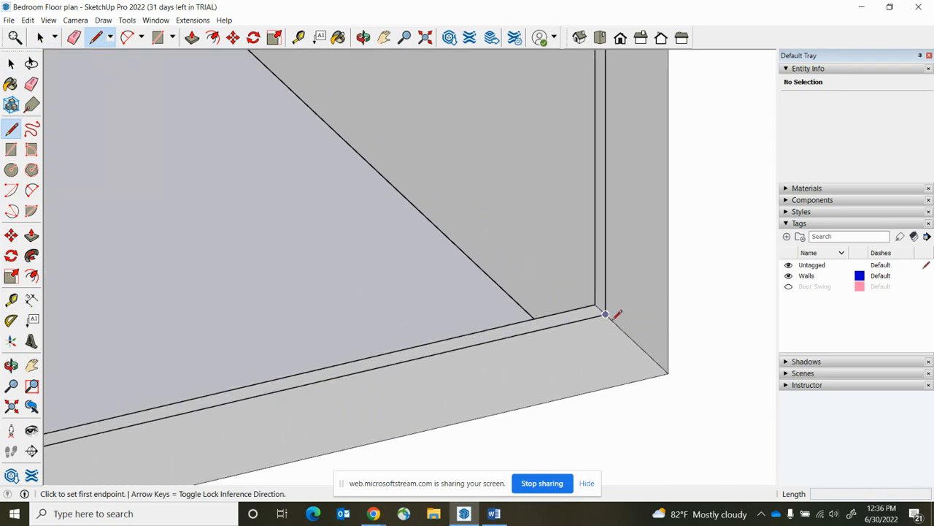
pyautogui.click(605, 313)
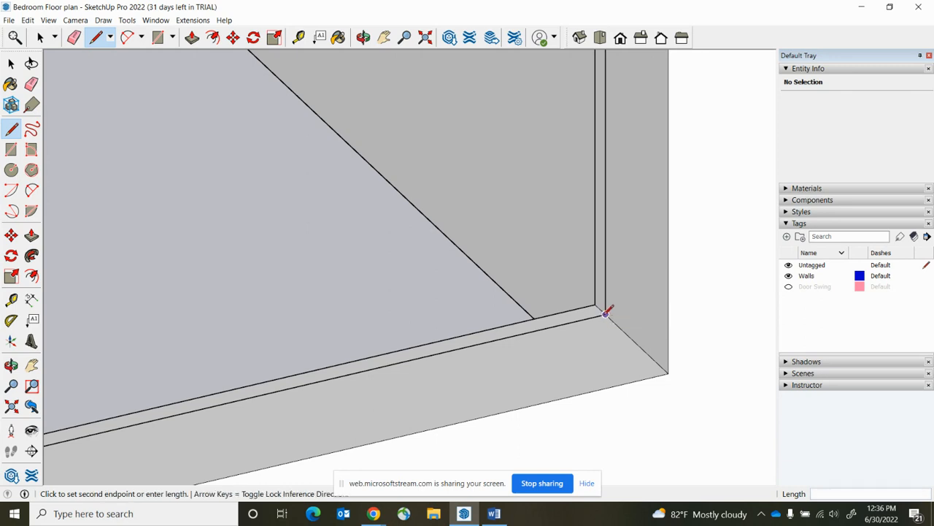
pyautogui.scroll(-1, 605, 314)
pyautogui.scroll(-1, 611, 238)
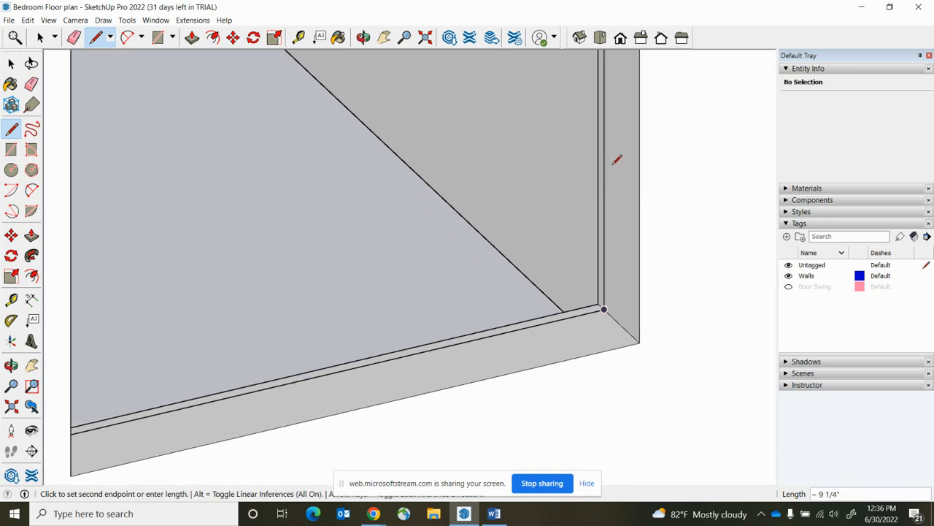
pyautogui.scroll(-3, 611, 98)
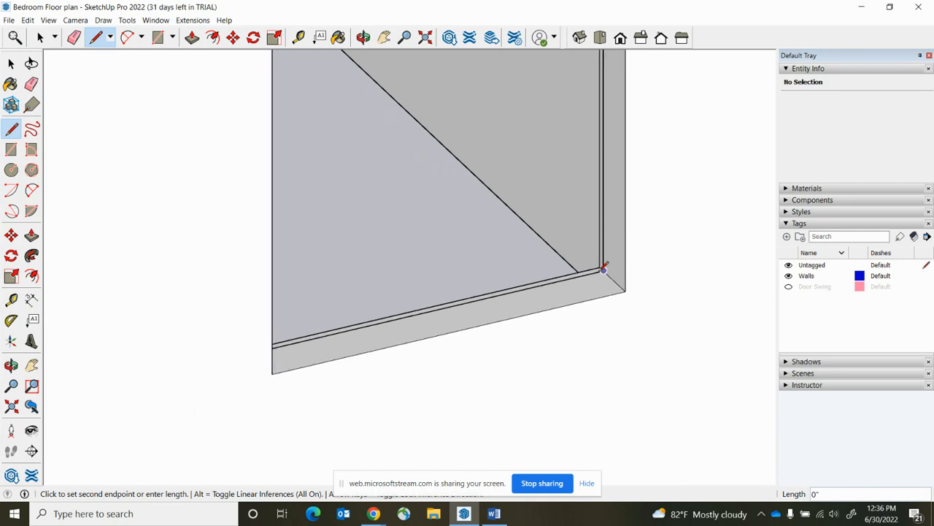
pyautogui.scroll(2, 605, 92)
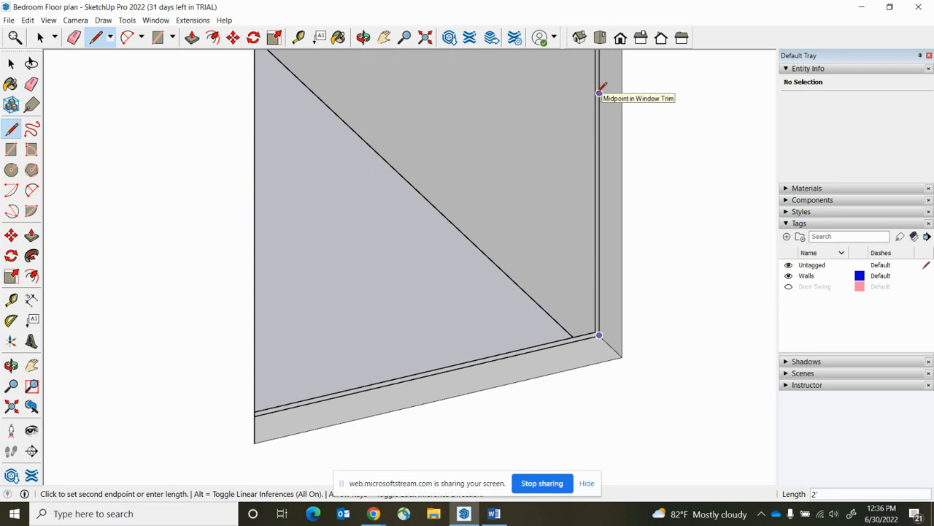
pyautogui.scroll(3, 600, 92)
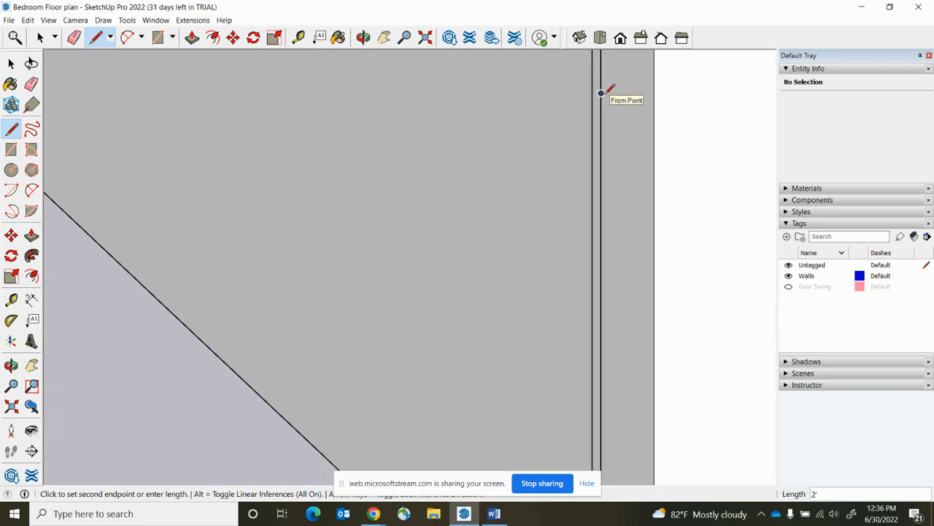
pyautogui.scroll(-5, 600, 92)
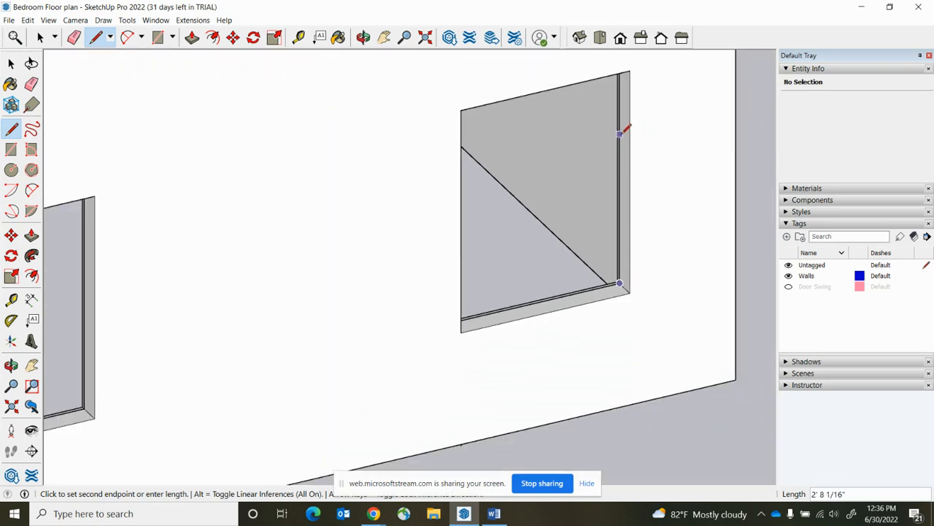
pyautogui.click(620, 171)
# - Continue the outline 3 feet across to the opposite side's midpoint, down to the lower corner, and back to the start to close the lower-half face
pyautogui.scroll(-2, 617, 207)
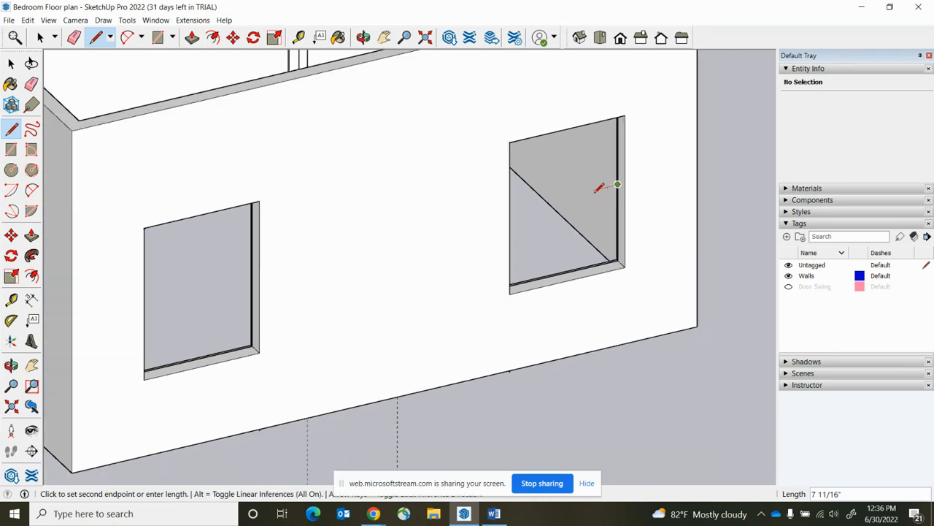
pyautogui.moveTo(598, 188); pyautogui.dragTo(251, 207, button='middle')
pyautogui.scroll(4, 157, 179)
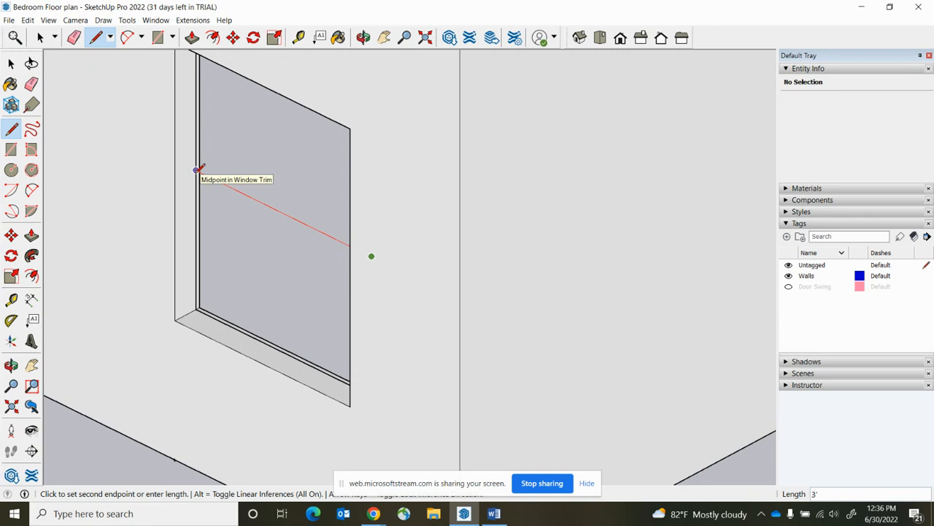
pyautogui.scroll(5, 197, 168)
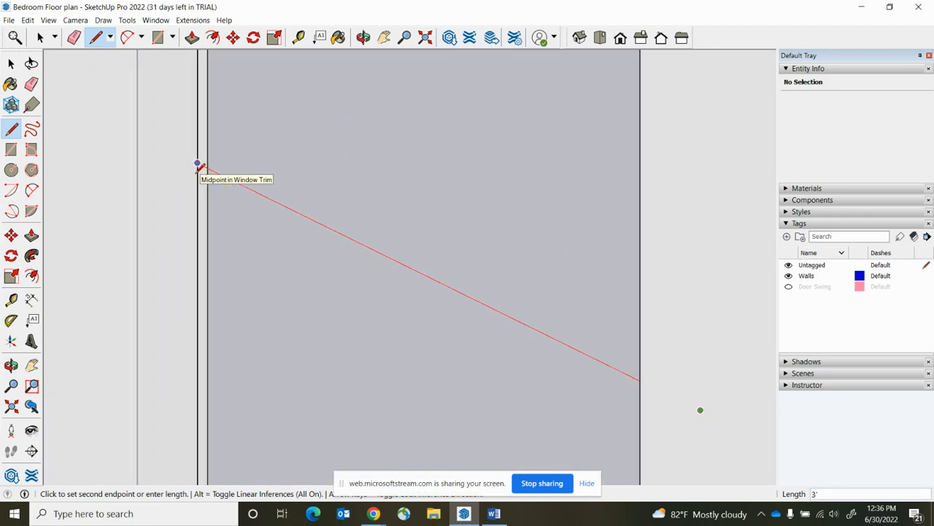
pyautogui.click(197, 162)
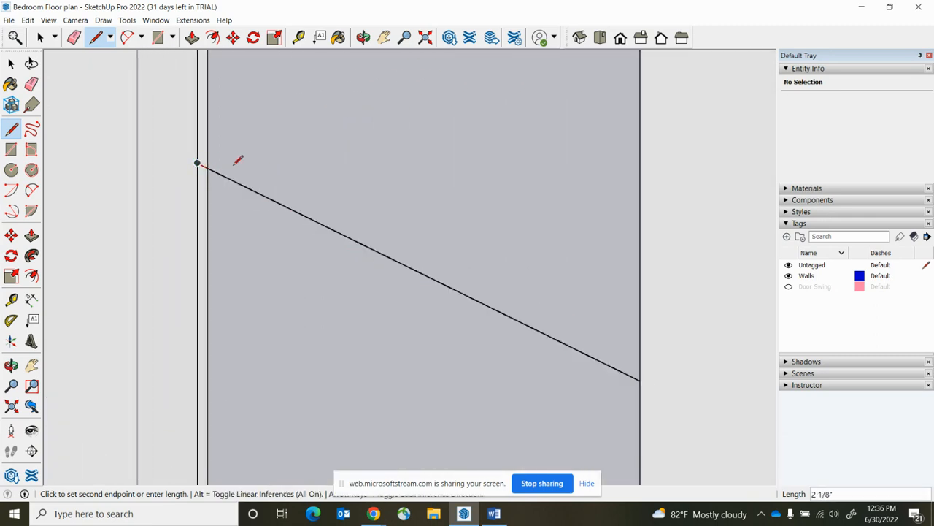
pyautogui.scroll(-3, 346, 142)
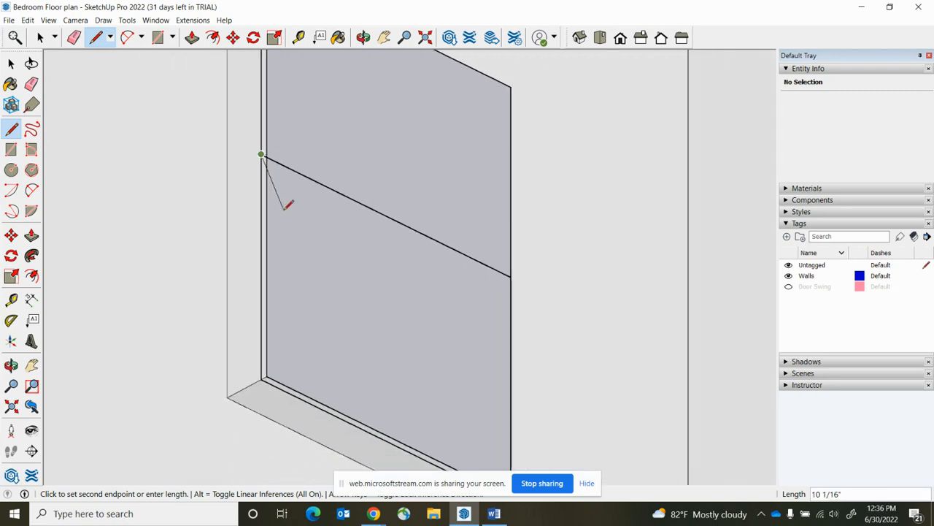
pyautogui.click(261, 378)
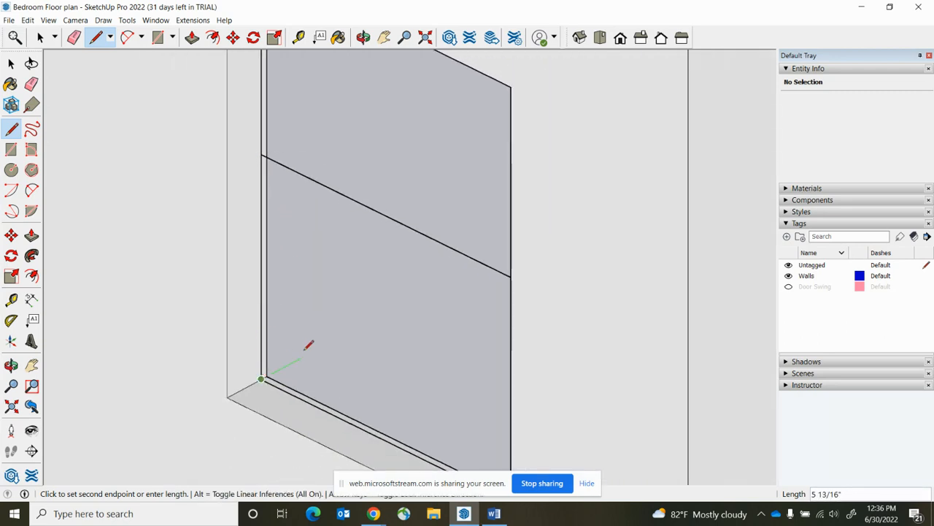
pyautogui.scroll(-2, 309, 341)
pyautogui.moveTo(309, 338); pyautogui.dragTo(534, 389, button='middle')
pyautogui.scroll(4, 534, 390)
pyautogui.click(591, 363)
pyautogui.scroll(-4, 569, 385)
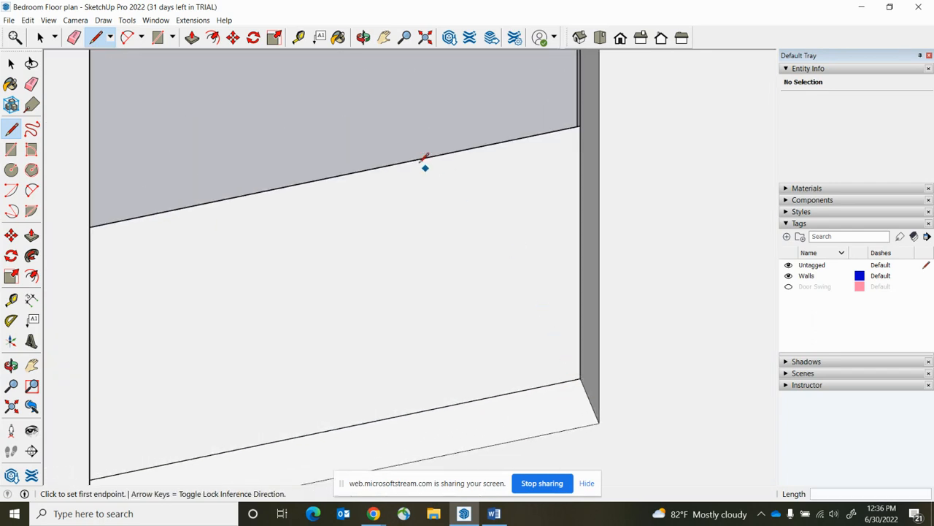
# - Offset the outline of the window's lower-half face inward by 2 inches
pyautogui.click(363, 37)
pyautogui.moveTo(328, 190); pyautogui.dragTo(461, 206)
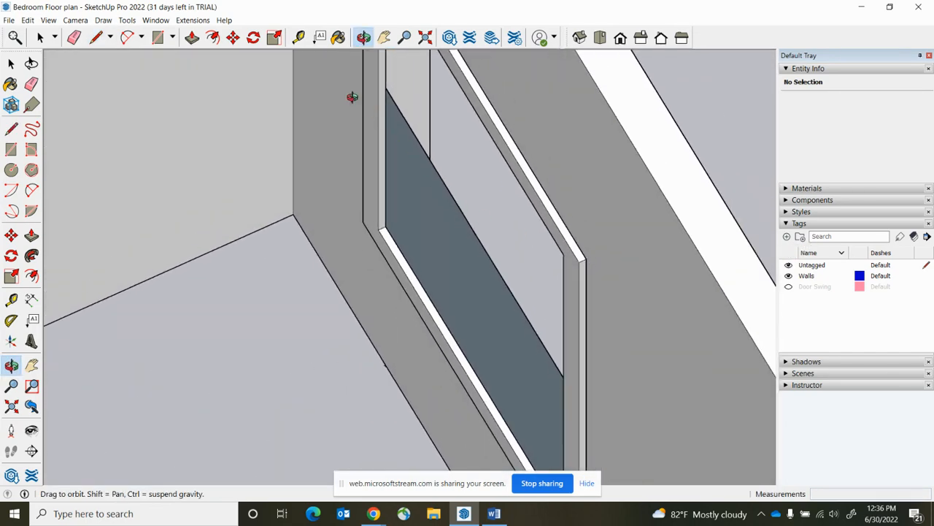
pyautogui.scroll(5, 371, 77)
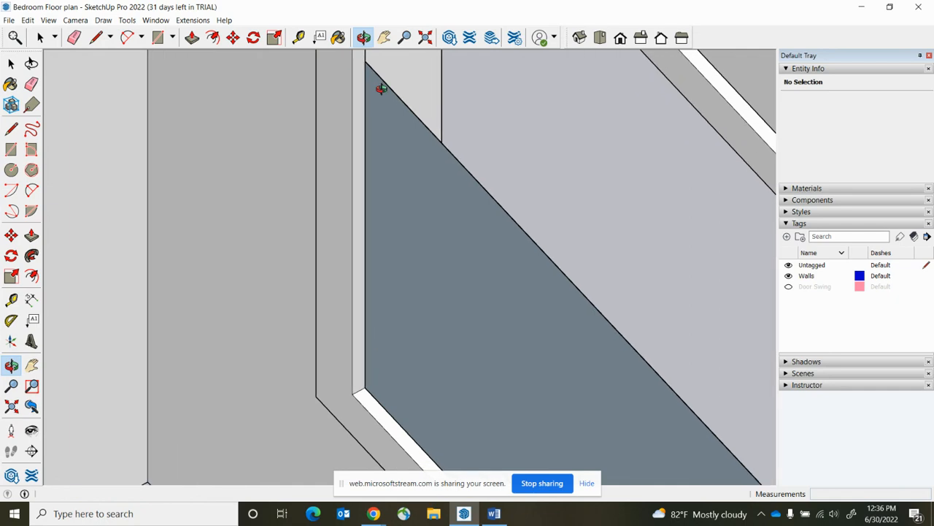
pyautogui.moveTo(378, 148); pyautogui.dragTo(580, 232)
pyautogui.moveTo(380, 248); pyautogui.dragTo(655, 95)
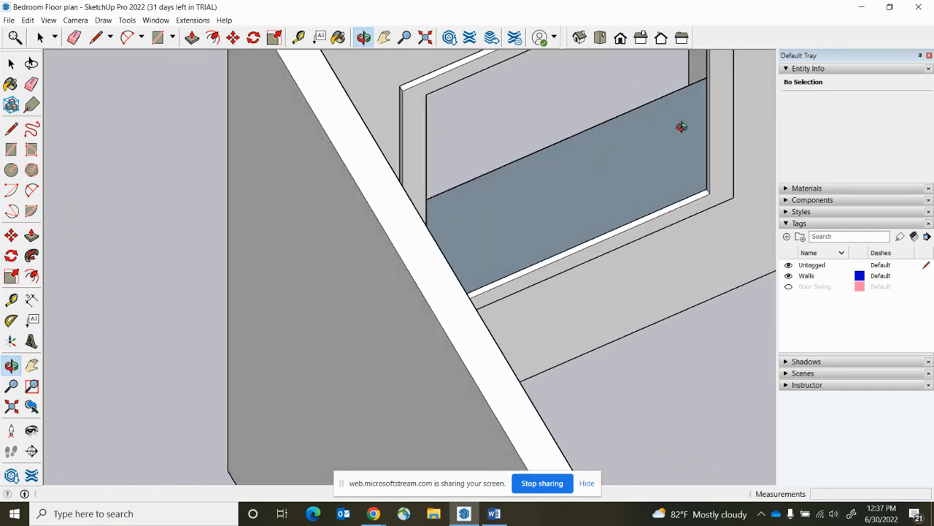
pyautogui.moveTo(338, 197); pyautogui.dragTo(698, 316)
pyautogui.moveTo(528, 344); pyautogui.dragTo(175, 153)
pyautogui.click(213, 38)
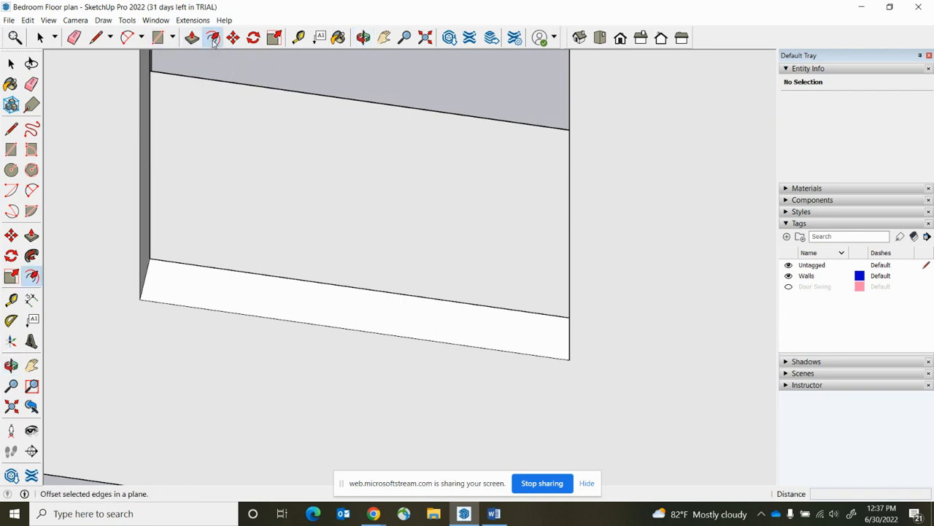
pyautogui.click(333, 173)
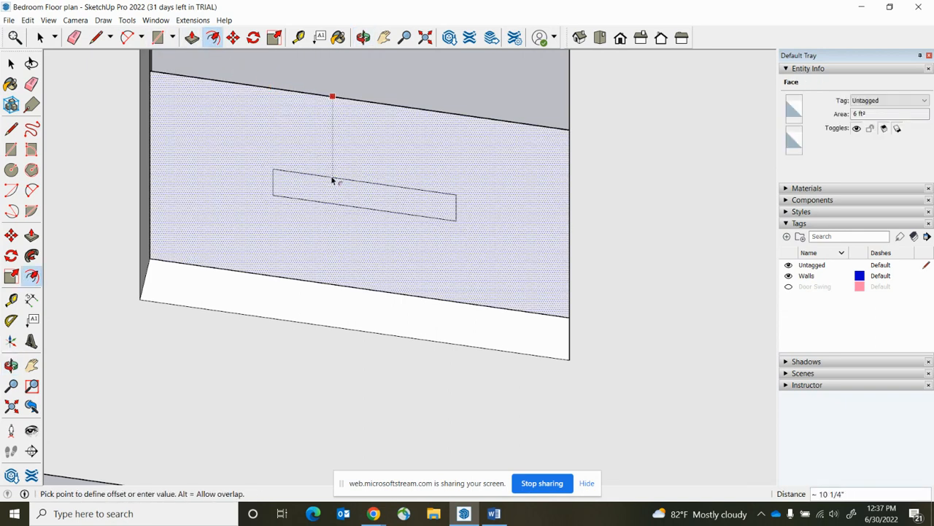
pyautogui.write('2')
pyautogui.press('Return')
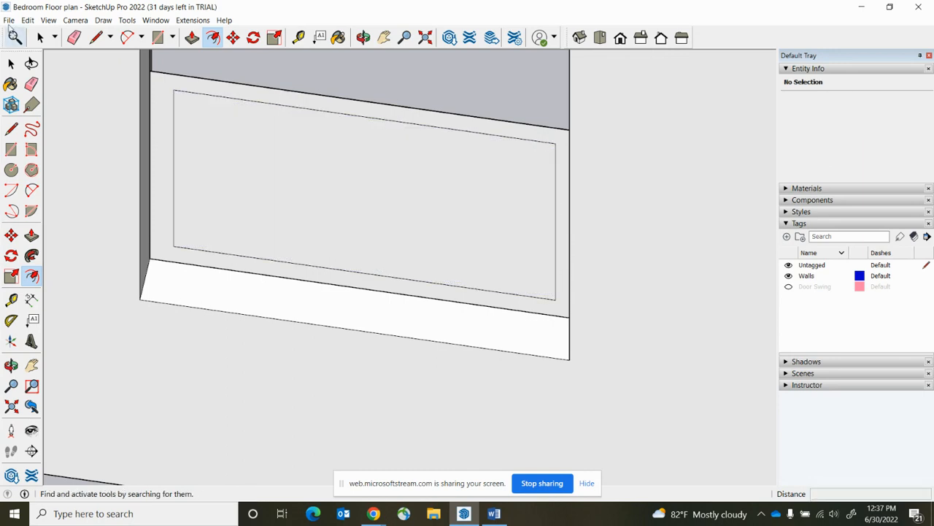
# - Delete the inner face of the offset rectangle, keeping only the 2-inch lower sash border
pyautogui.click(40, 37)
pyautogui.click(325, 183)
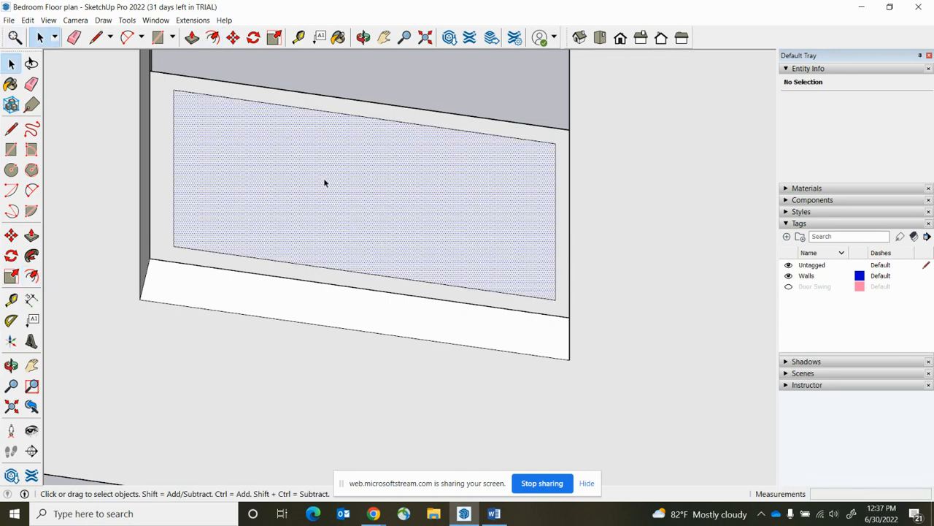
pyautogui.press('Delete')
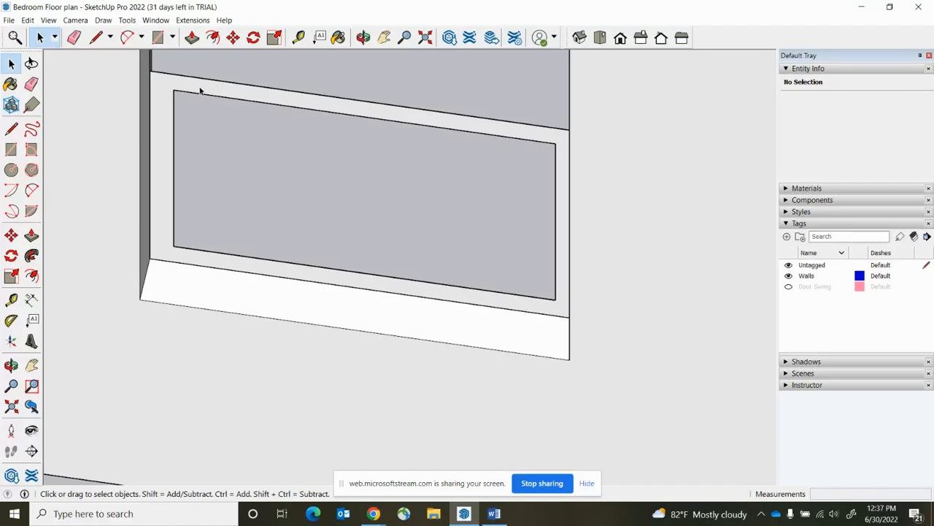
# - Push/Pull the lower sash border outward by 2 inches toward the exterior side of the wall
pyautogui.click(193, 38)
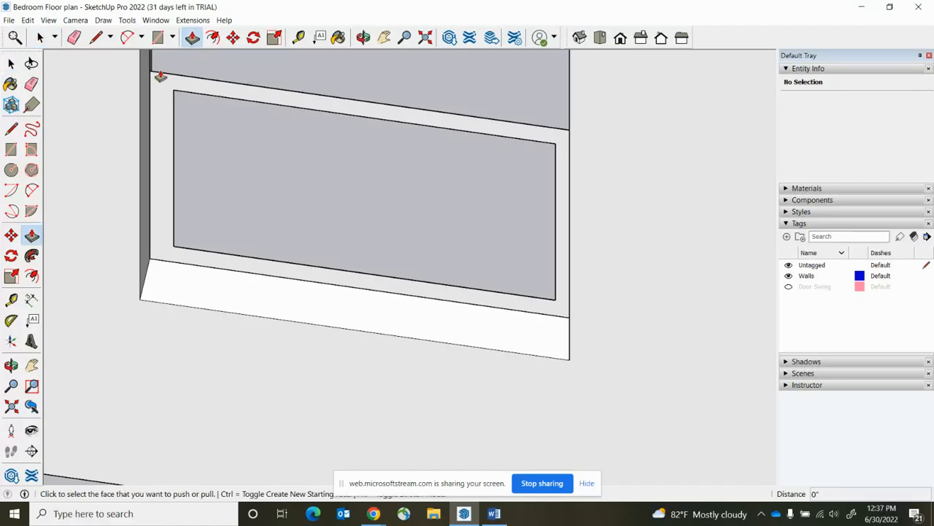
pyautogui.click(154, 96)
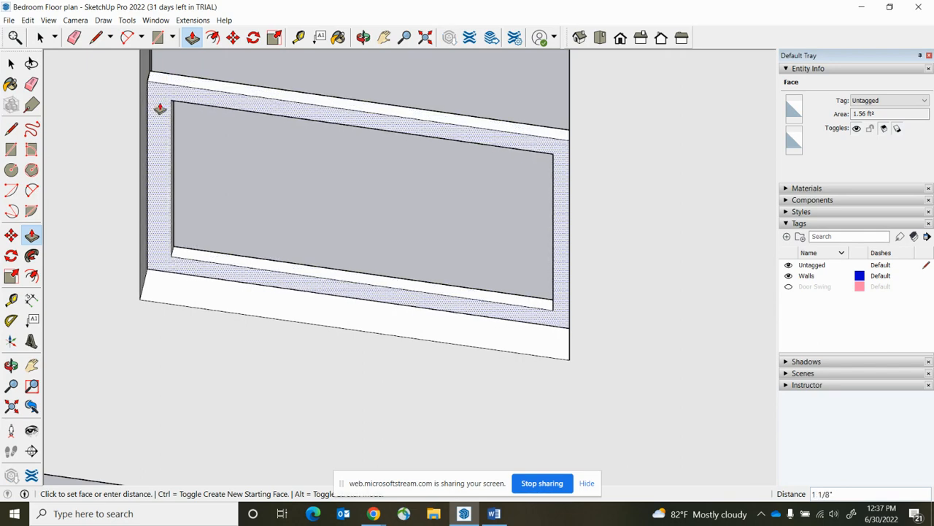
pyautogui.press('Return')
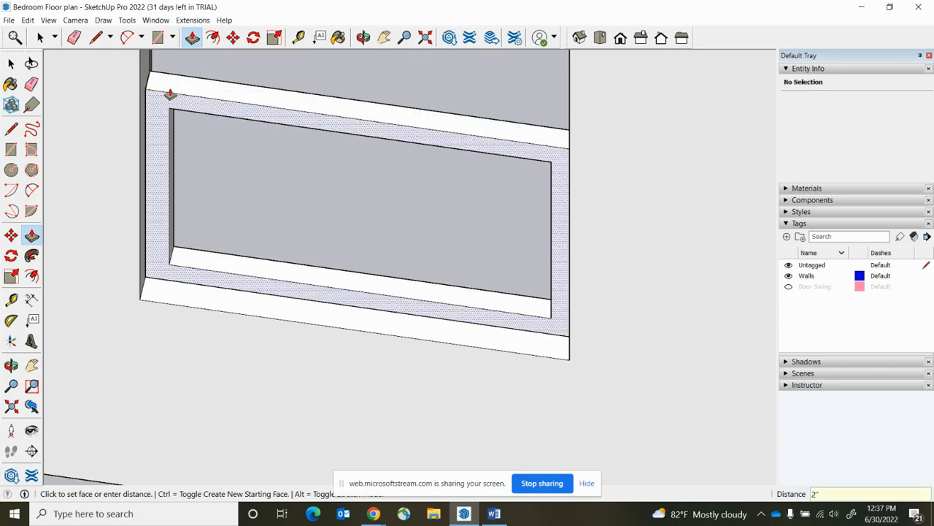
# - Examine the lower sash frame within the window trim from the room side
pyautogui.press('o')
pyautogui.moveTo(173, 183); pyautogui.dragTo(593, 276)
pyautogui.moveTo(593, 276); pyautogui.dragTo(496, 285, button='middle')
pyautogui.moveTo(328, 268); pyautogui.dragTo(527, 157, button='middle')
pyautogui.press('o')
pyautogui.moveTo(395, 293); pyautogui.dragTo(386, 235)
pyautogui.press('p')
pyautogui.scroll(-3, 388, 244)
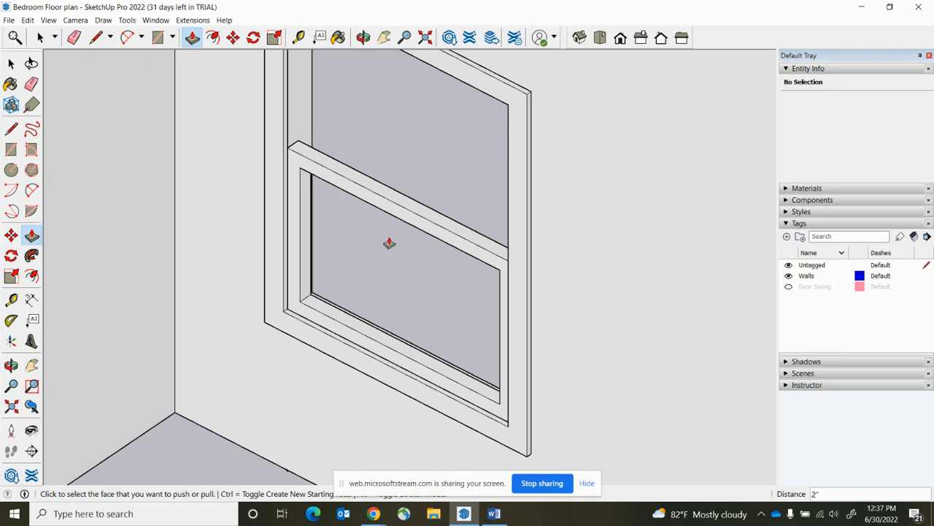
pyautogui.moveTo(385, 272); pyautogui.dragTo(398, 292, button='middle')
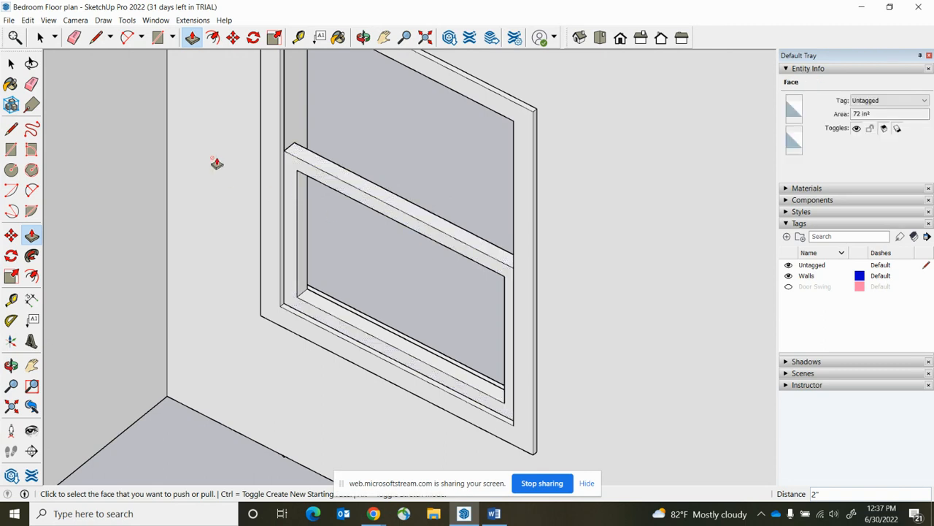
pyautogui.click(162, 38)
pyautogui.click(365, 99)
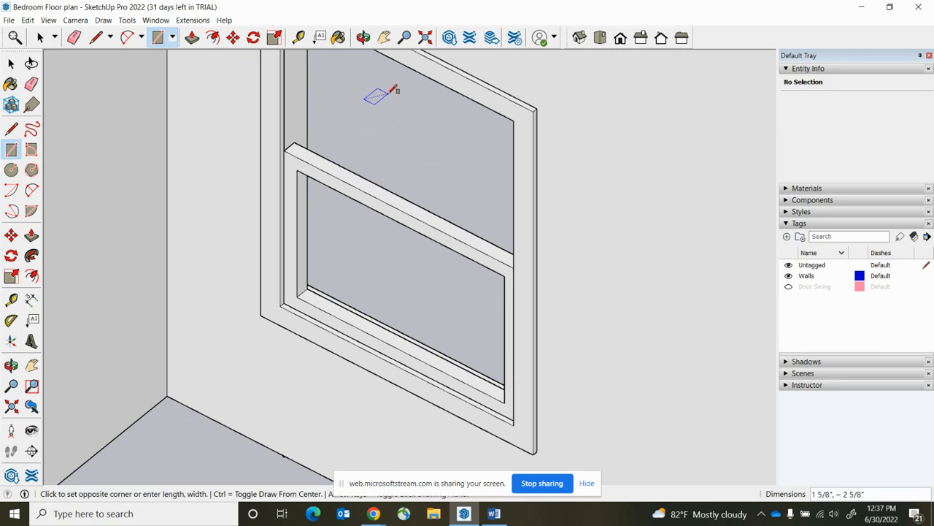
pyautogui.press('Escape')
pyautogui.click(155, 40)
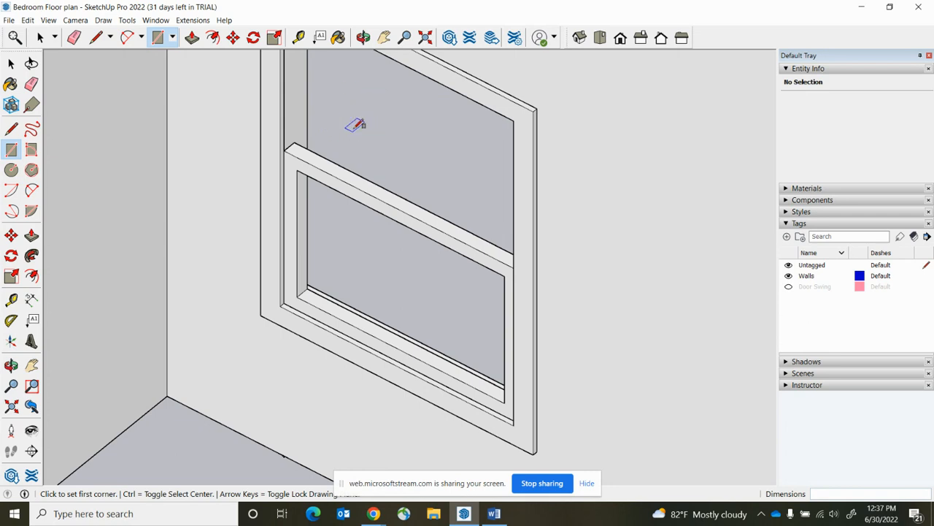
# - Draw a closed upright rectangle about 7 inches high with the Line tool, starting on the side edge of the upper window opening
pyautogui.click(95, 37)
pyautogui.click(307, 98)
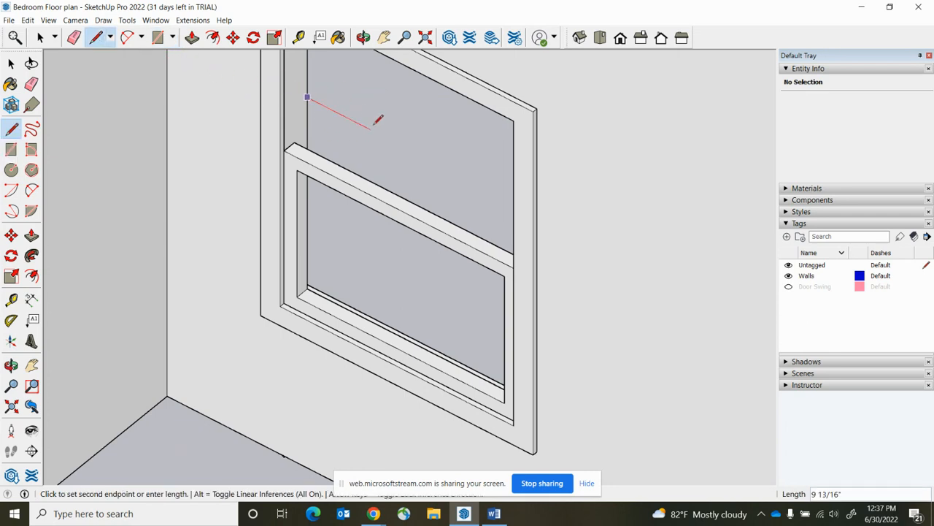
pyautogui.click(376, 87)
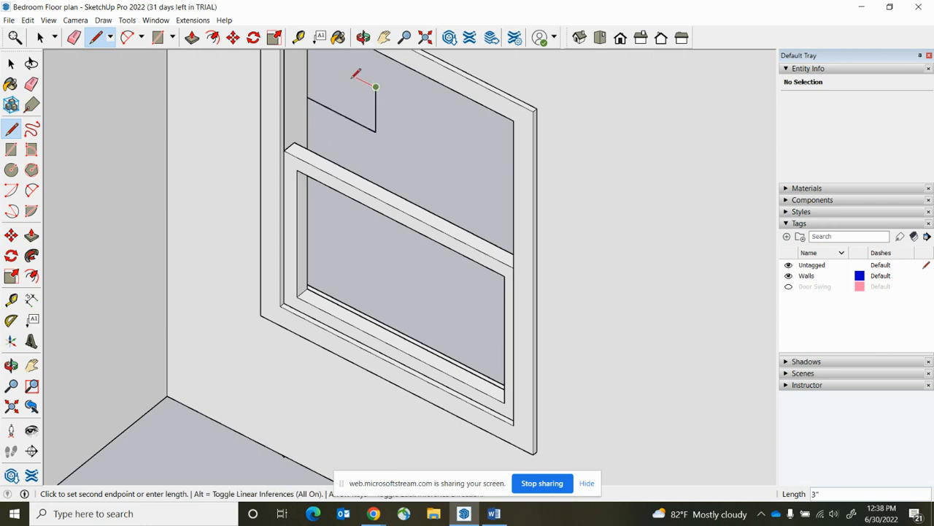
pyautogui.click(307, 55)
pyautogui.click(308, 97)
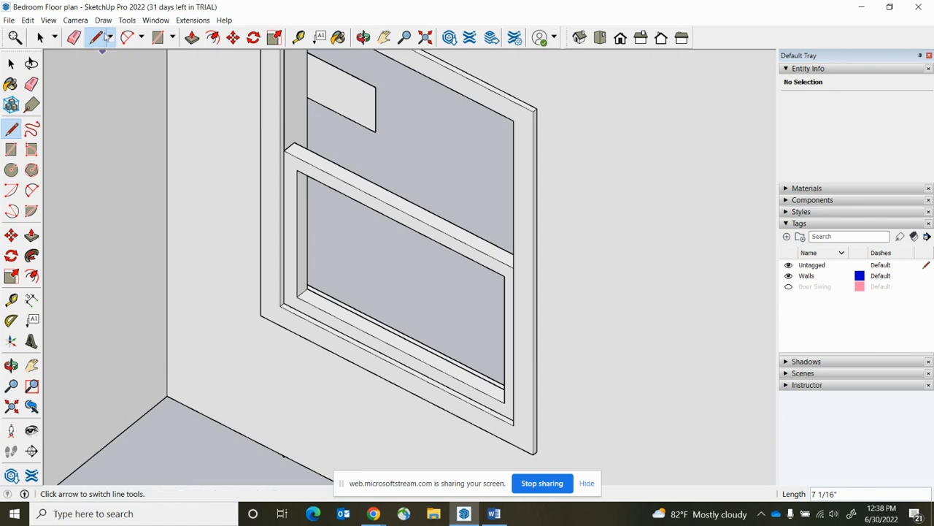
# - Try extruding the small rectangle in the upper opening with Push/Pull, discarding each extrusion
pyautogui.click(192, 37)
pyautogui.click(364, 93)
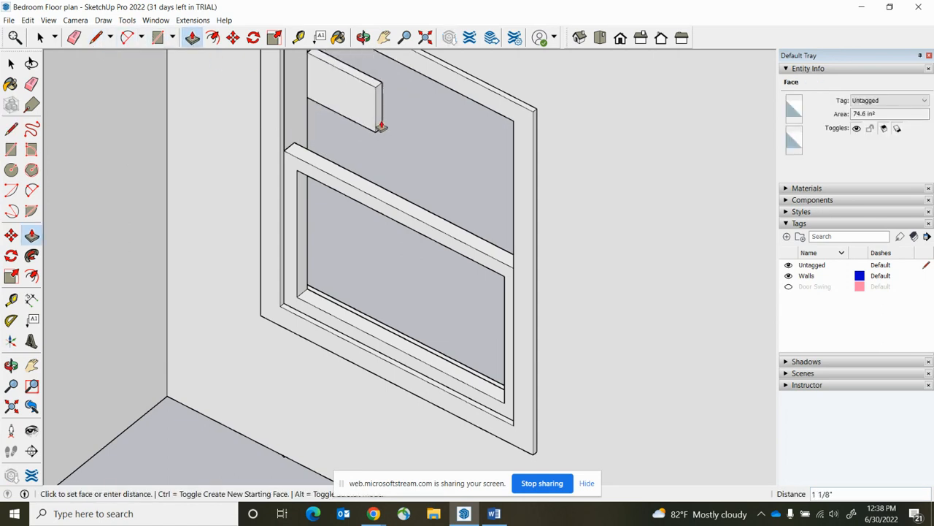
pyautogui.press('ctrl')
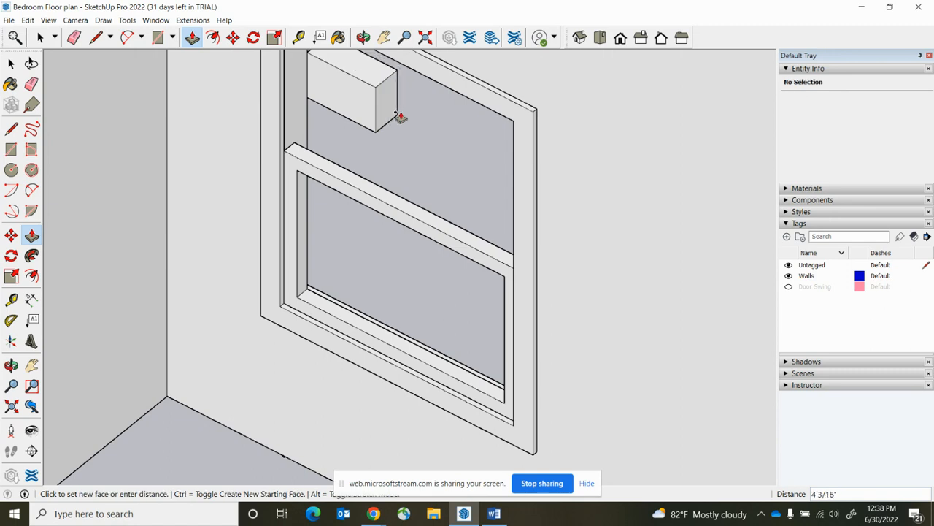
pyautogui.press('Escape')
pyautogui.click(354, 104)
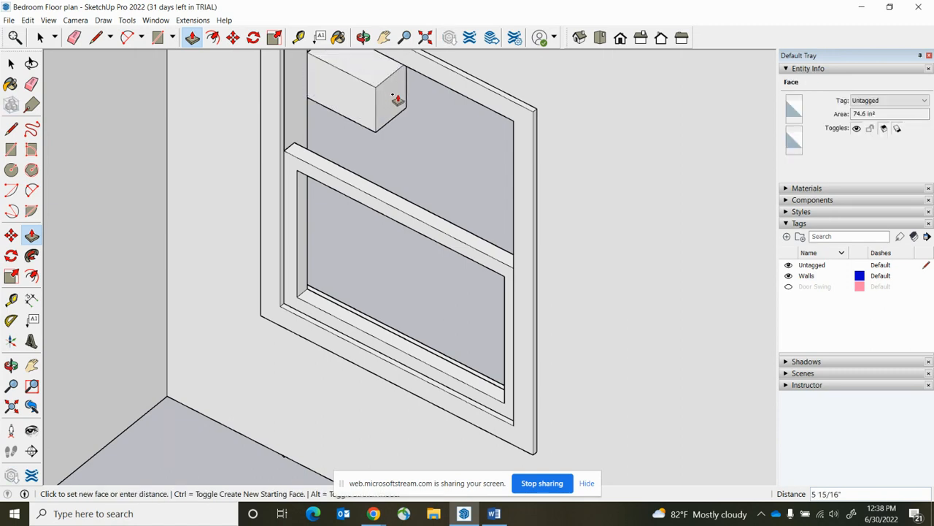
pyautogui.press('Escape')
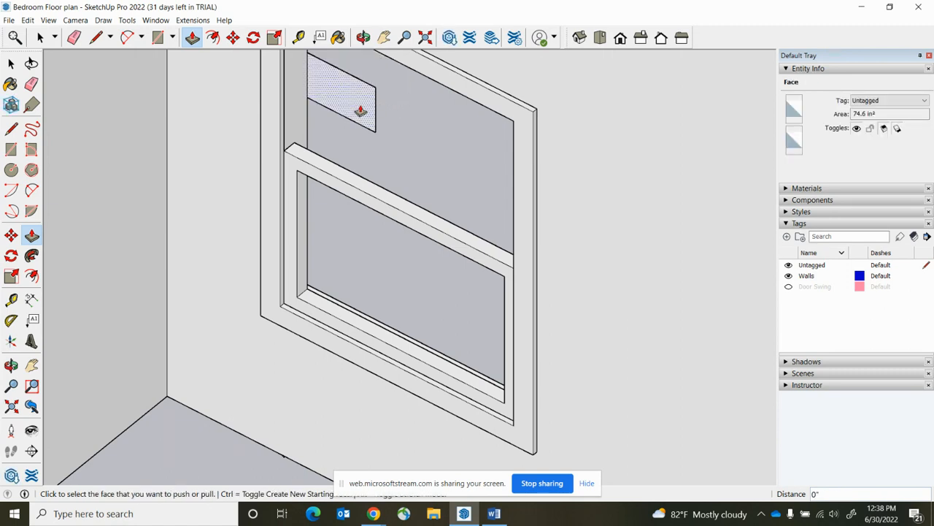
pyautogui.moveTo(365, 111); pyautogui.dragTo(338, 121)
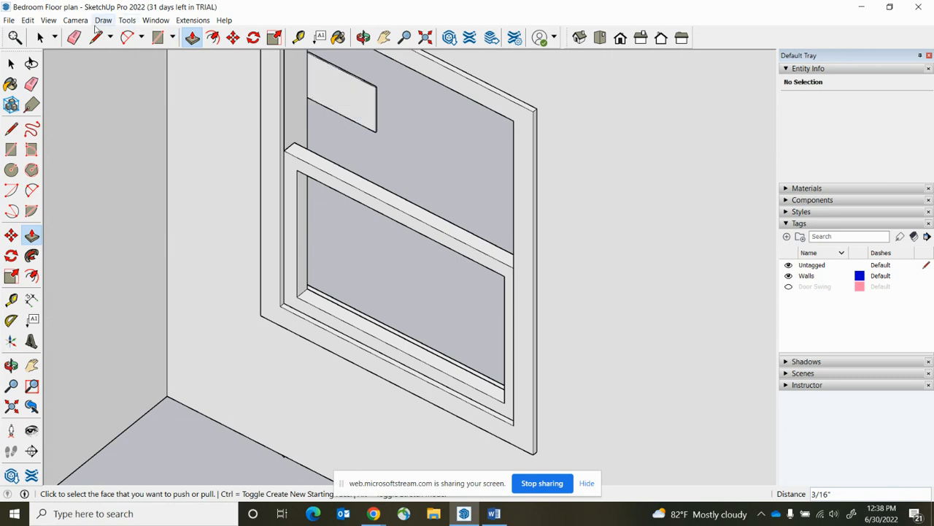
pyautogui.click(27, 20)
pyautogui.click(44, 32)
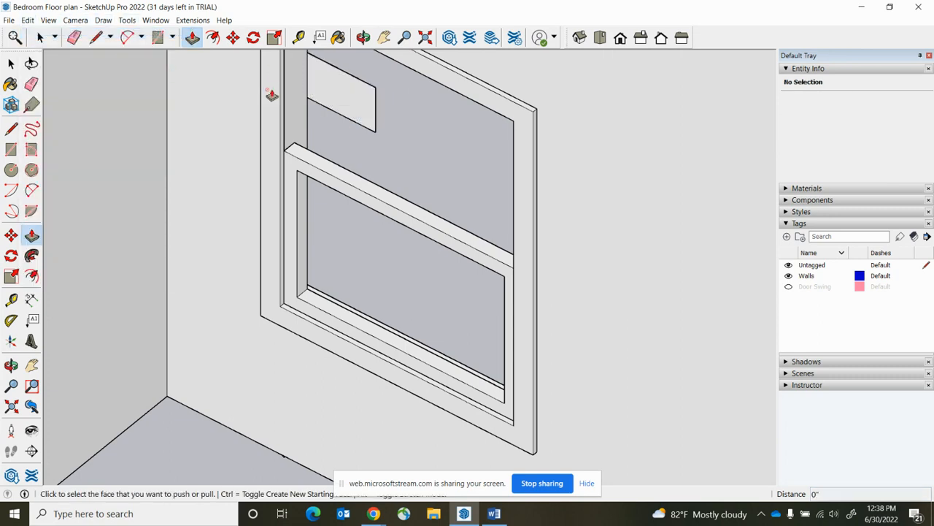
pyautogui.scroll(4, 309, 78)
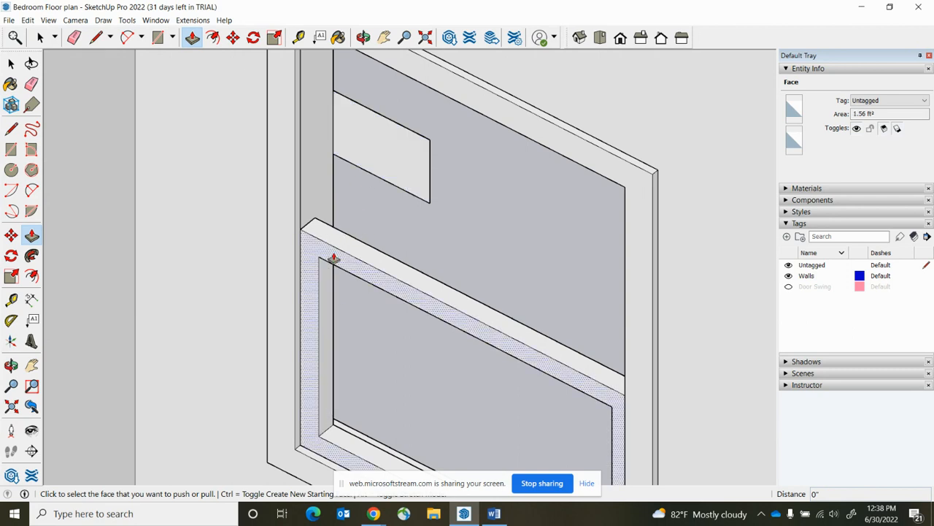
pyautogui.click(390, 155)
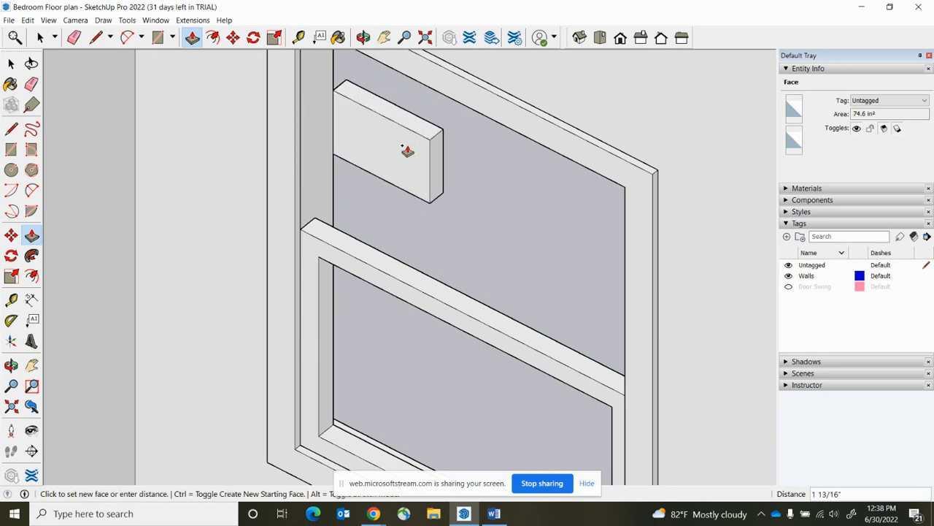
pyautogui.press('Escape')
# - Delete the small rectangle drawn in the upper window opening
pyautogui.click(40, 38)
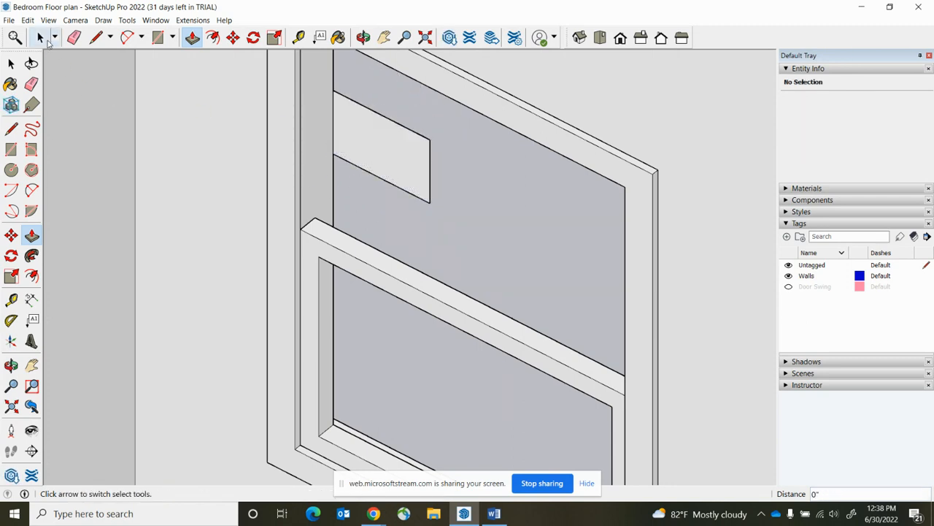
pyautogui.click(388, 156)
pyautogui.press('Escape')
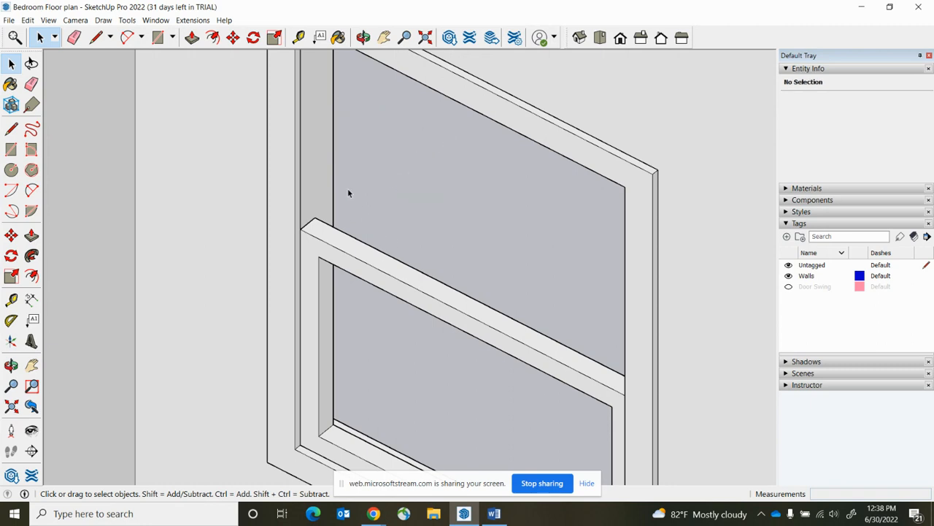
# - Turn the entire lower sash frame into a component named Window Frame
pyautogui.scroll(-2, 348, 192)
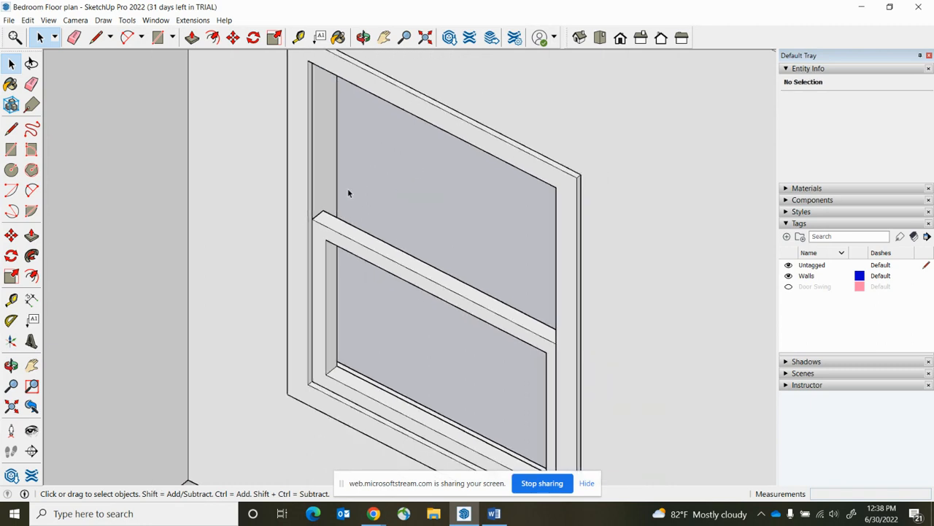
pyautogui.tripleClick(391, 270)
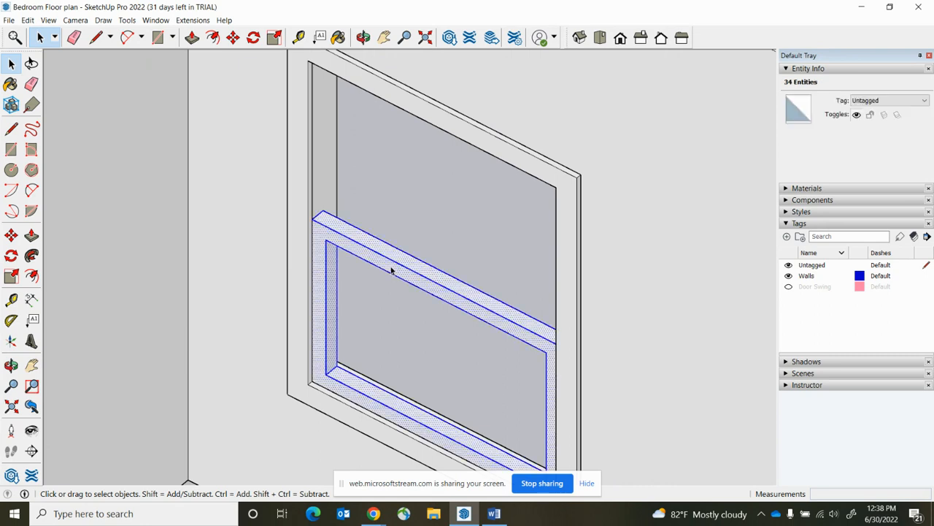
pyautogui.rightClick(391, 270)
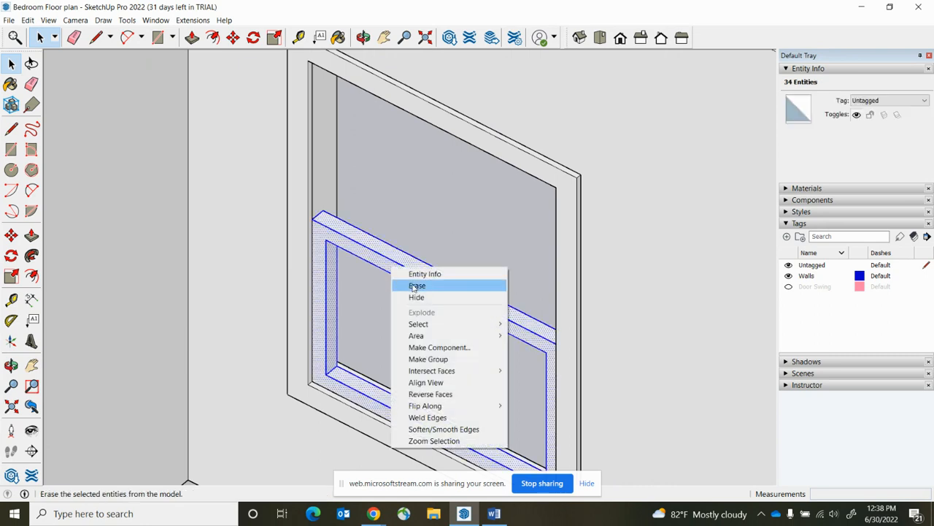
pyautogui.click(439, 347)
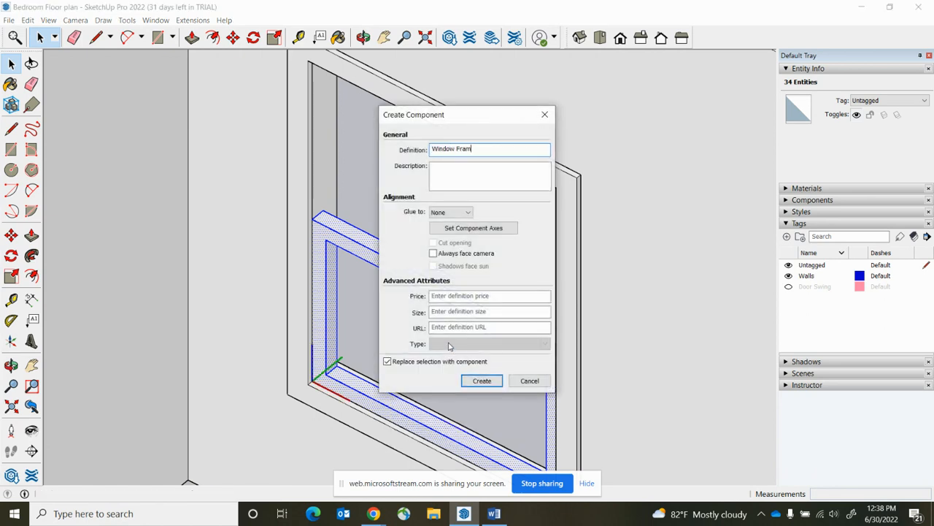
pyautogui.press('Return')
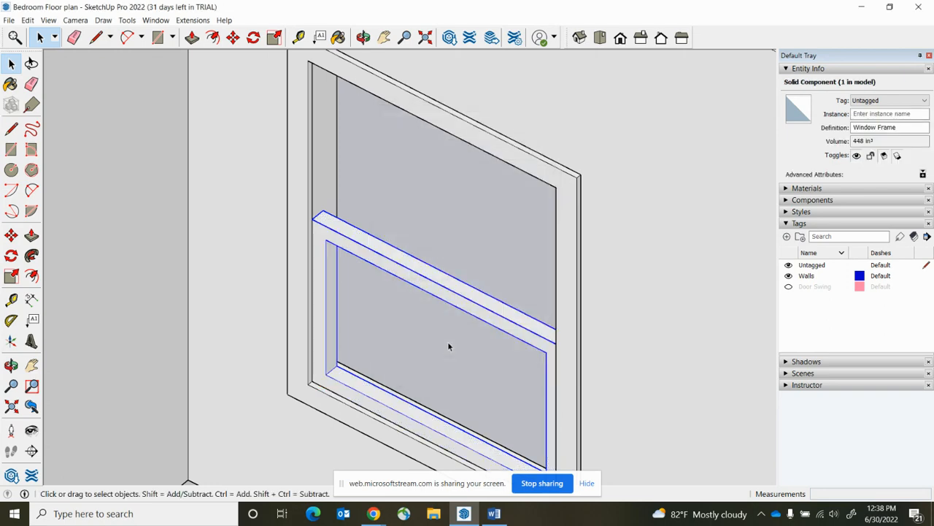
# - Copy the Window Frame component and paste the copy in the open space beside the exterior wall
pyautogui.click(486, 220)
pyautogui.moveTo(501, 237); pyautogui.dragTo(471, 272, button='middle')
pyautogui.click(351, 218)
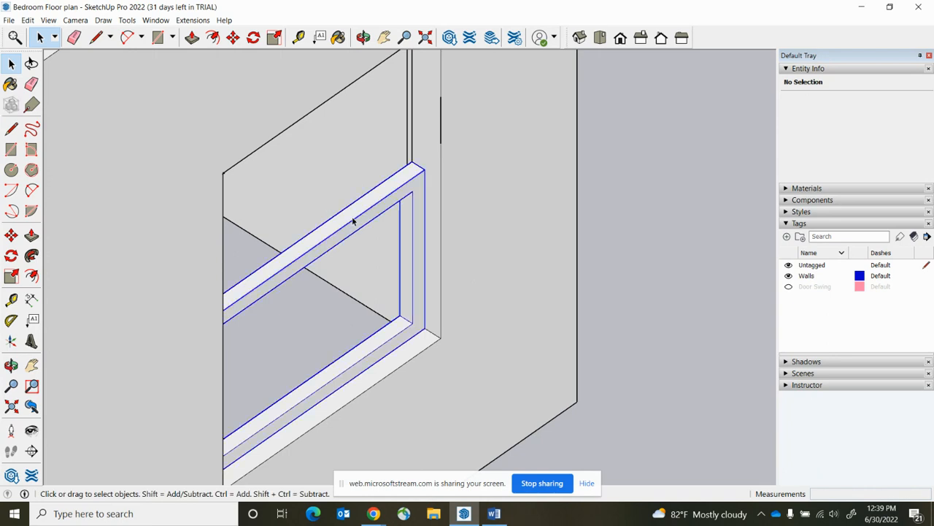
pyautogui.scroll(-3, 352, 220)
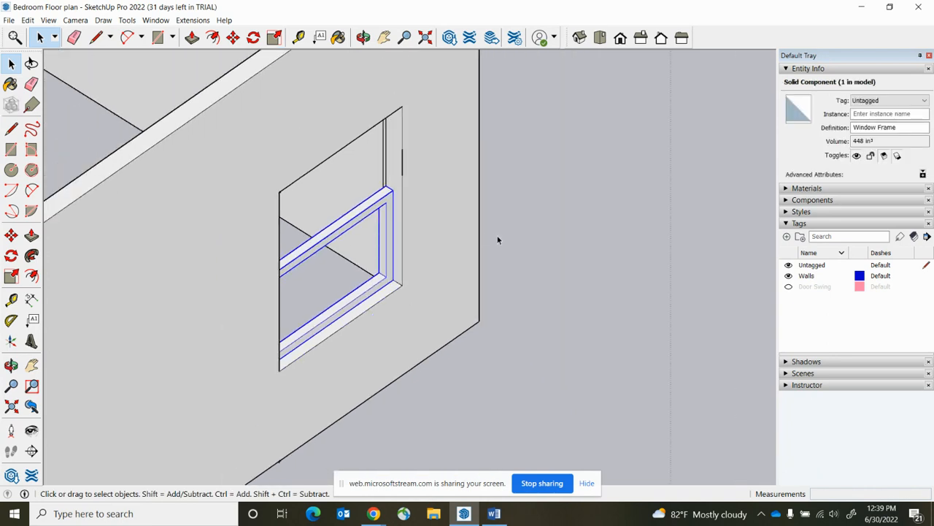
pyautogui.hotkey('ctrl', 'c')
pyautogui.hotkey('ctrl', 'v')
pyautogui.click(624, 316)
pyautogui.scroll(2, 614, 293)
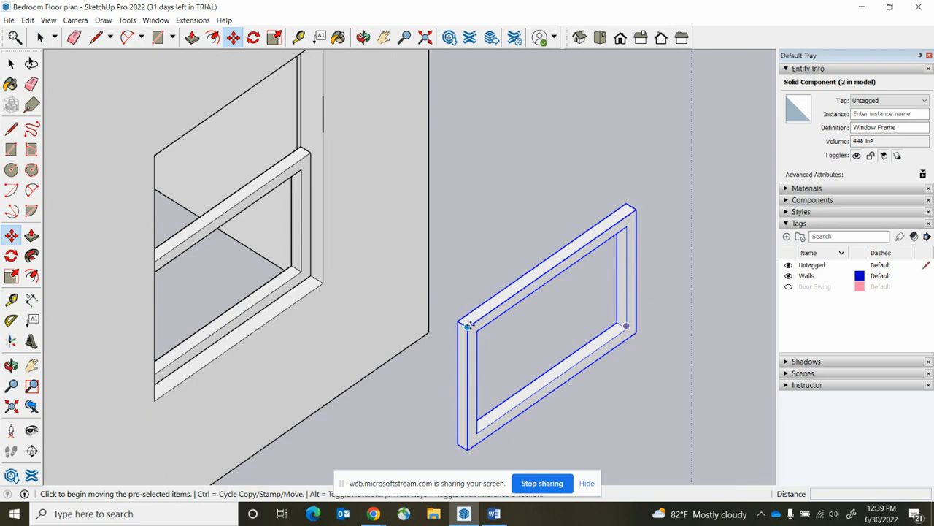
# - Move the copied Window Frame by its inner lower corner onto the outer top corner of the lower frame in the window
pyautogui.scroll(2, 607, 329)
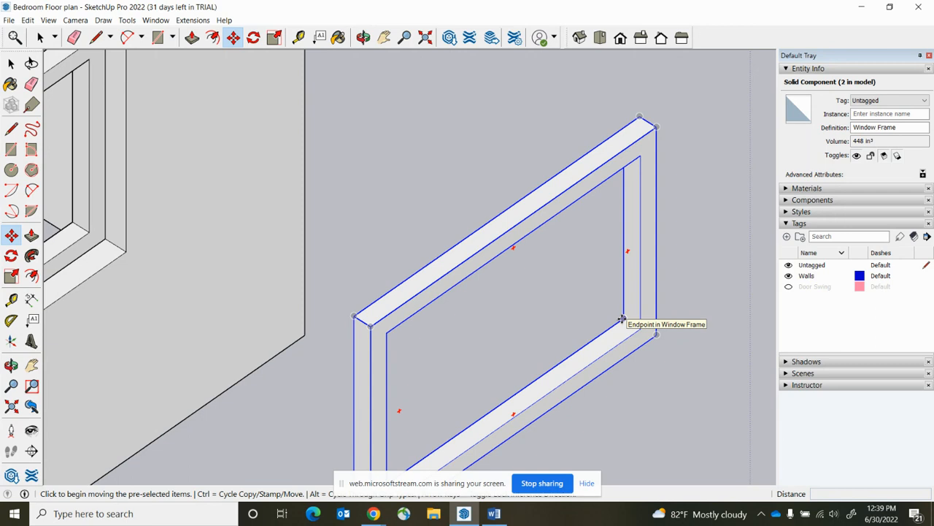
pyautogui.click(620, 319)
pyautogui.scroll(-3, 624, 332)
pyautogui.scroll(3, 265, 133)
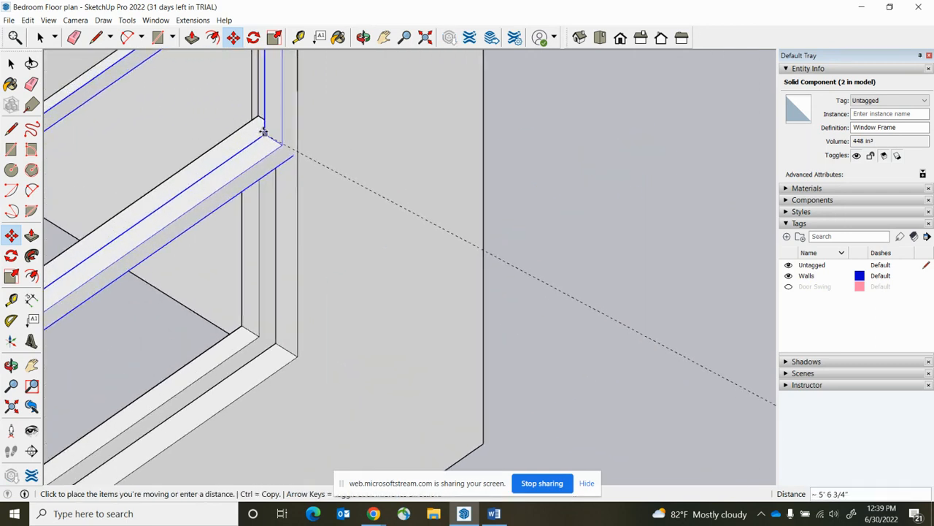
pyautogui.scroll(3, 266, 130)
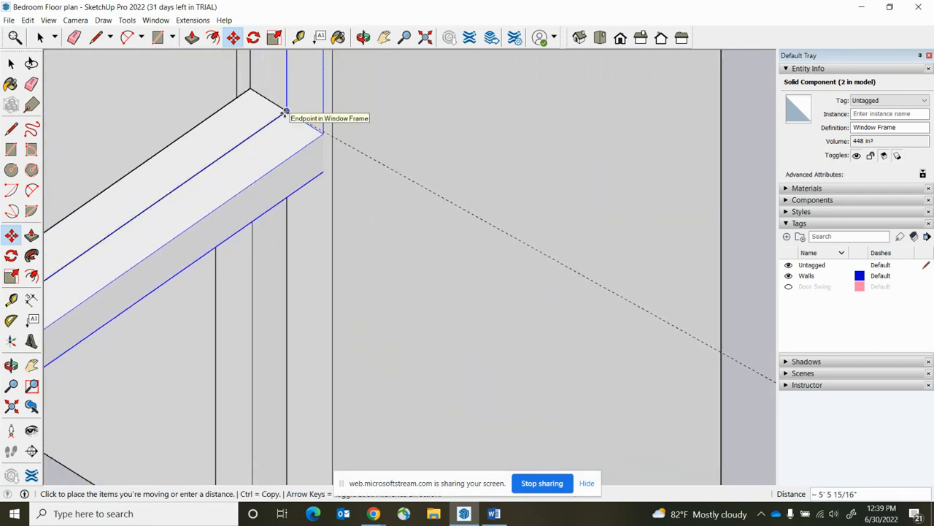
pyautogui.scroll(2, 284, 113)
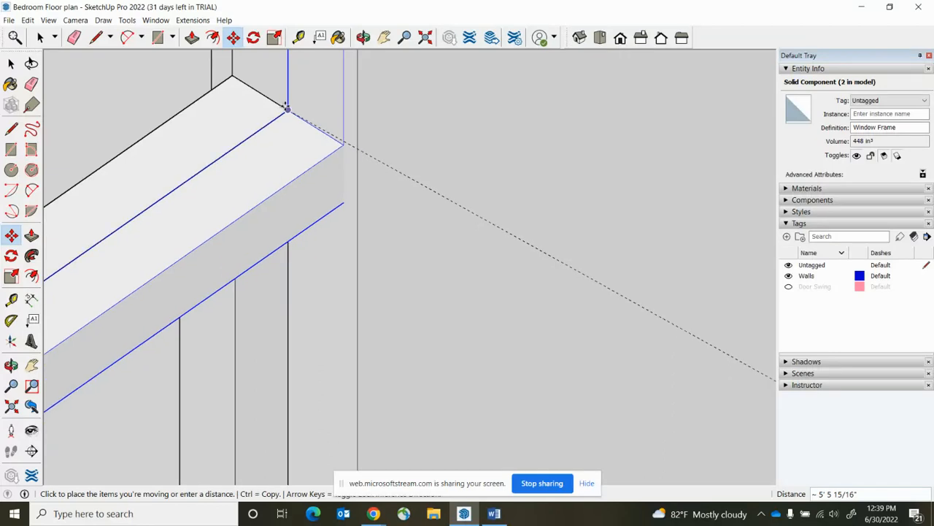
pyautogui.click(287, 109)
pyautogui.scroll(-5, 507, 273)
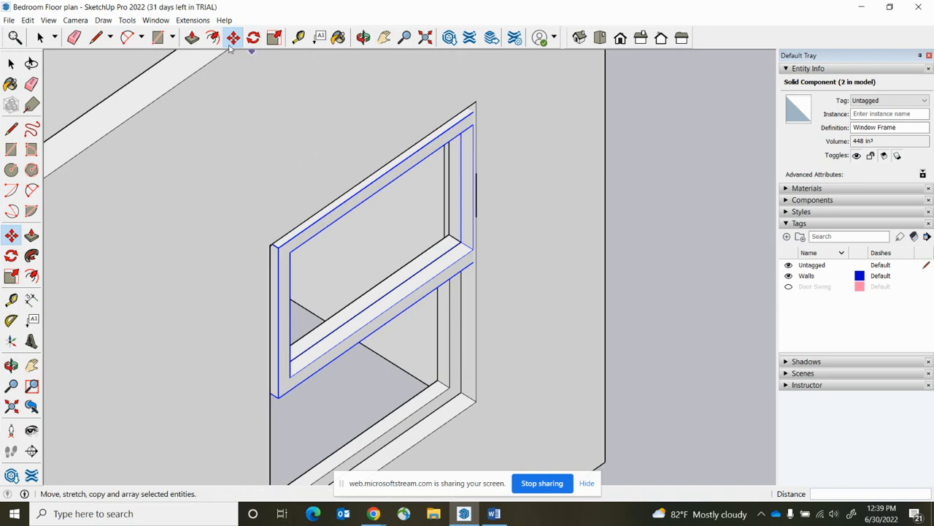
# - Reposition the upper Window Frame from the room side, snapping its lower outer front corner to the lower frame's top rear corner
pyautogui.moveTo(304, 203); pyautogui.dragTo(789, 190, button='middle')
pyautogui.moveTo(417, 233); pyautogui.dragTo(609, 237, button='middle')
pyautogui.scroll(5, 610, 237)
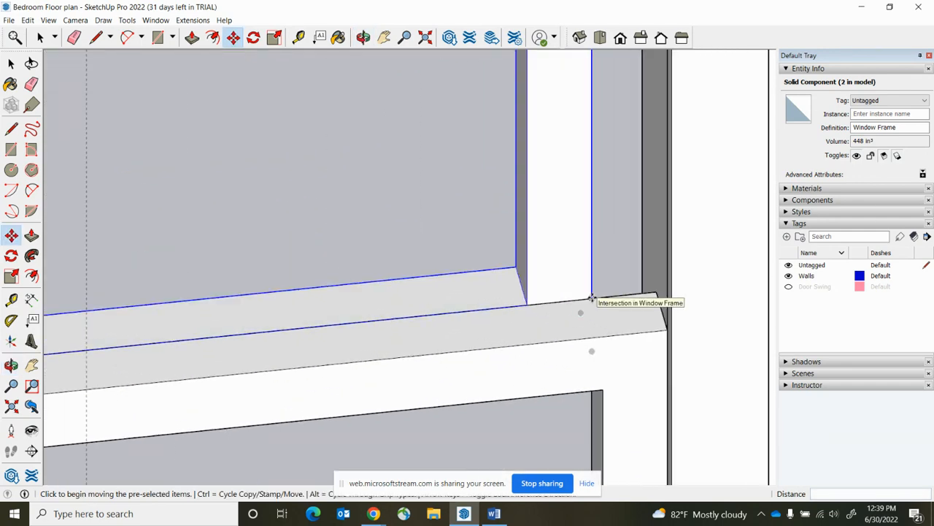
pyautogui.click(590, 295)
pyautogui.click(497, 197)
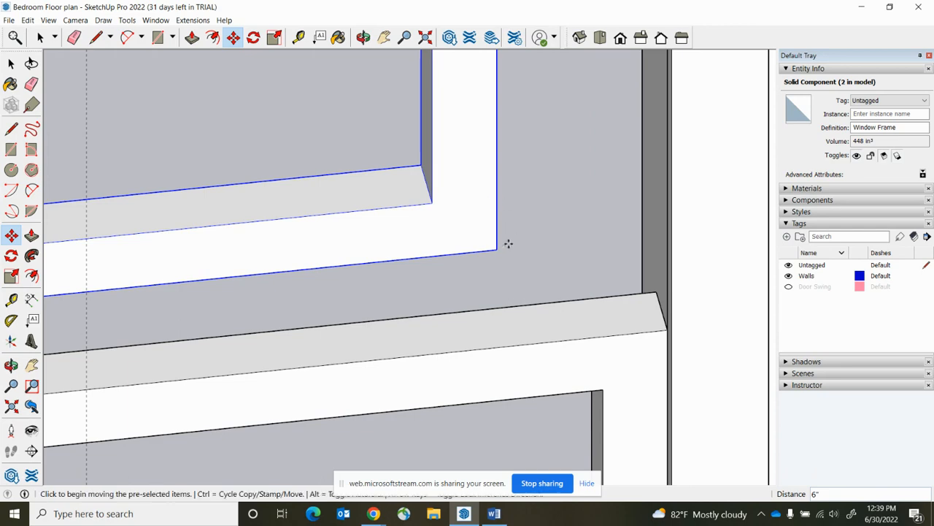
pyautogui.click(497, 249)
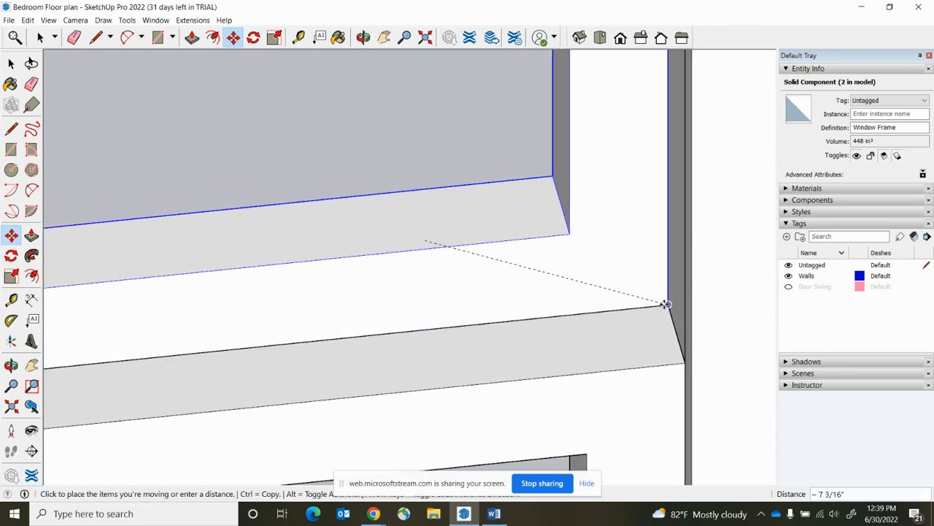
pyautogui.click(660, 299)
pyautogui.scroll(-5, 654, 292)
pyautogui.moveTo(563, 277); pyautogui.dragTo(477, 276, button='middle')
pyautogui.press('m')
pyautogui.moveTo(579, 256); pyautogui.dragTo(725, 342, button='middle')
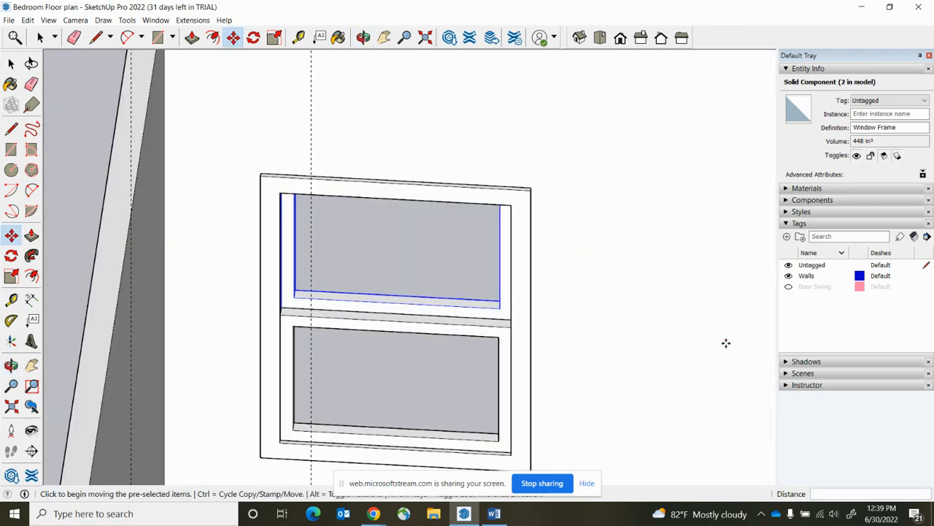
# - Copy the first window's upper and lower Window Frame components together and paste the pair in the open space above the second opening
pyautogui.click(40, 37)
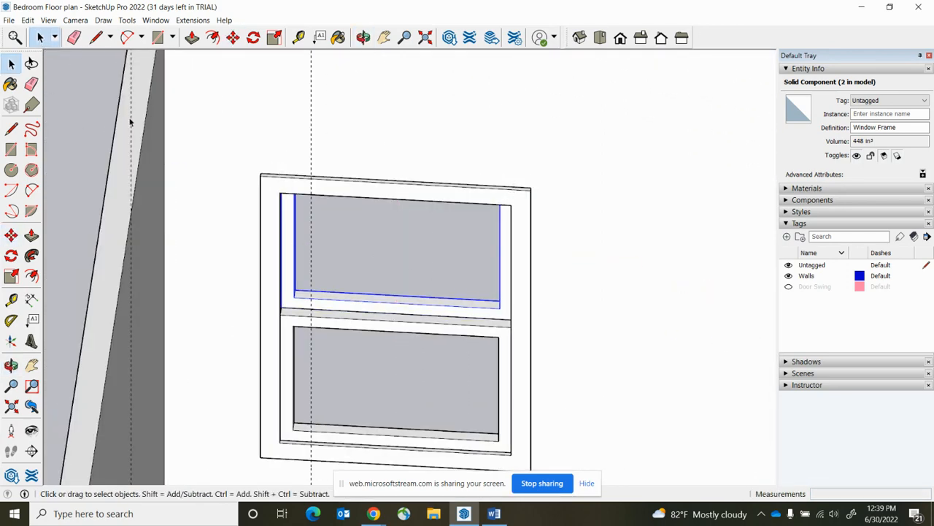
pyautogui.click(400, 256)
pyautogui.click(370, 303)
pyautogui.keyDown('ctrl'); pyautogui.click(366, 323); pyautogui.keyUp('ctrl')
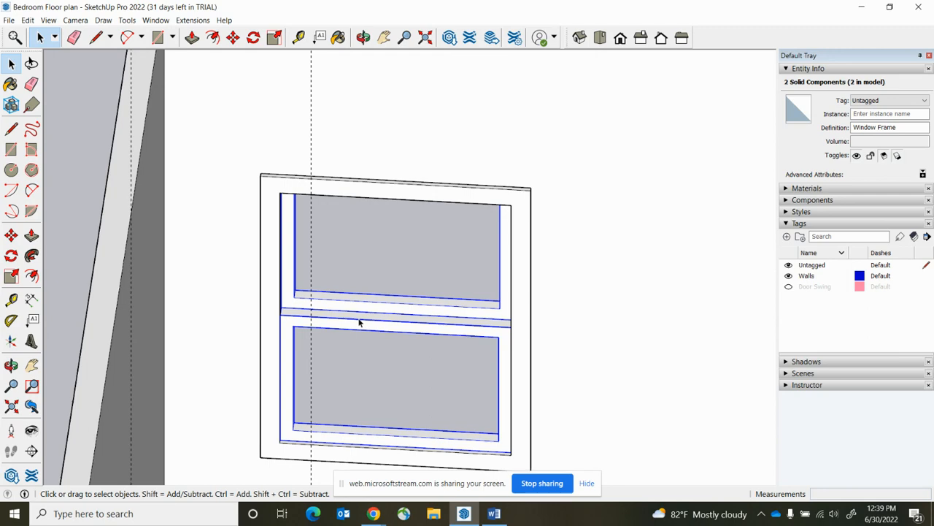
pyautogui.scroll(-5, 304, 315)
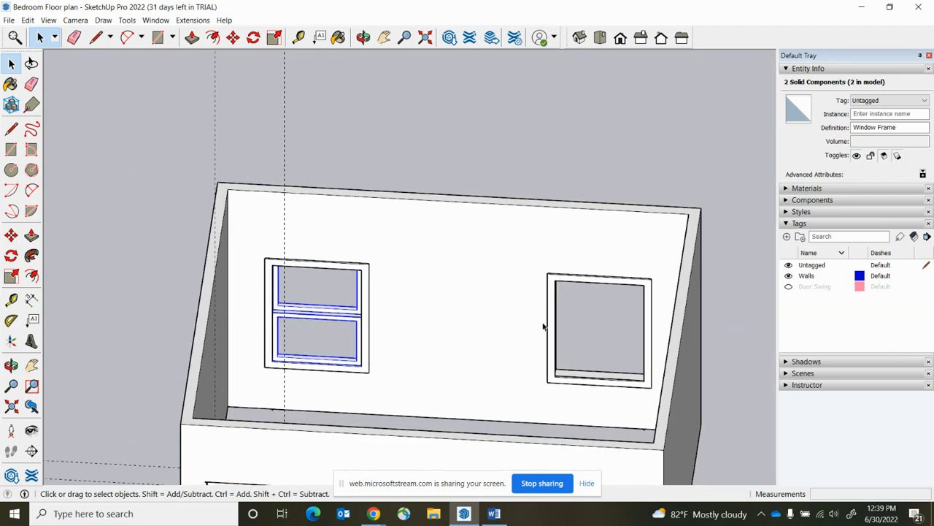
pyautogui.scroll(1, 543, 325)
pyautogui.hotkey('ctrl', 'v')
pyautogui.scroll(-3, 525, 350)
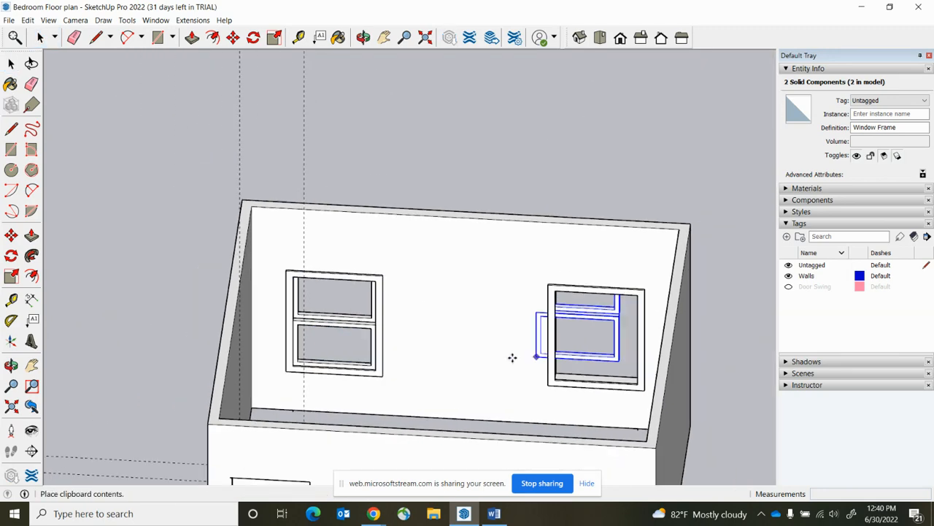
pyautogui.click(610, 212)
# - Move the pasted pair of Window Frames by its lower outer corner into the lower inside corner of the second window opening, then deselect it
pyautogui.scroll(3, 605, 223)
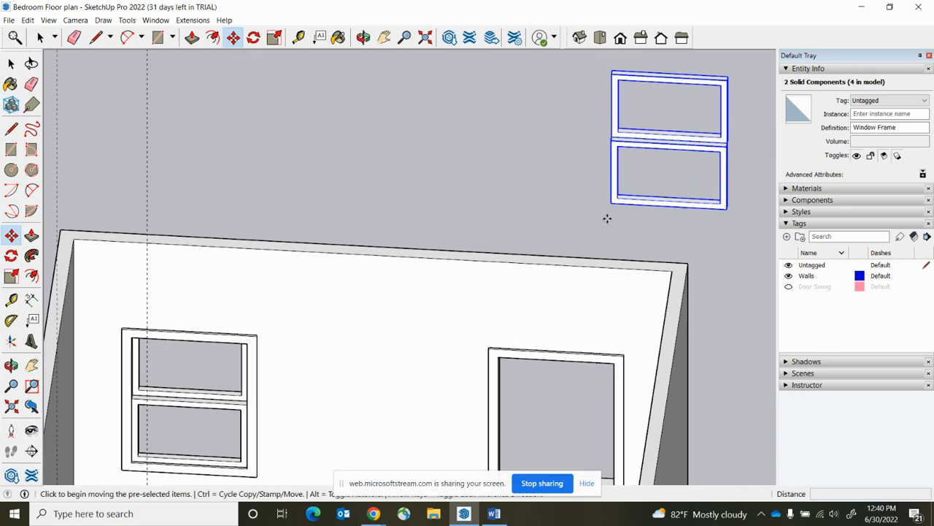
pyautogui.click(607, 202)
pyautogui.scroll(-2, 562, 323)
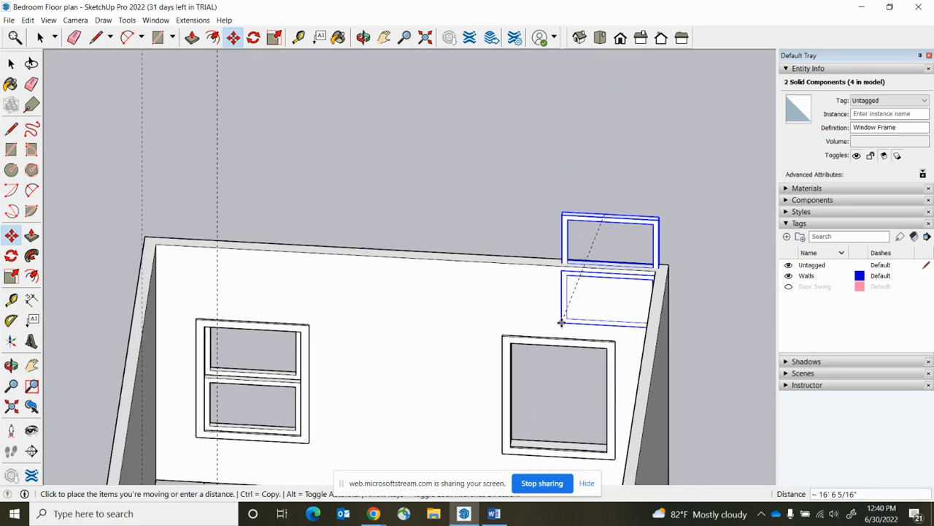
pyautogui.scroll(5, 532, 421)
pyautogui.scroll(6, 532, 421)
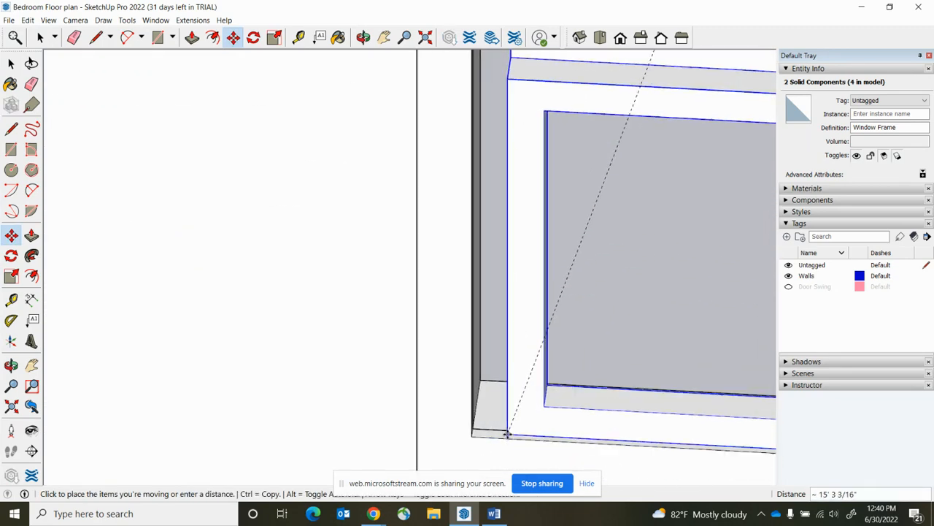
pyautogui.moveTo(483, 415); pyautogui.dragTo(453, 425, button='middle')
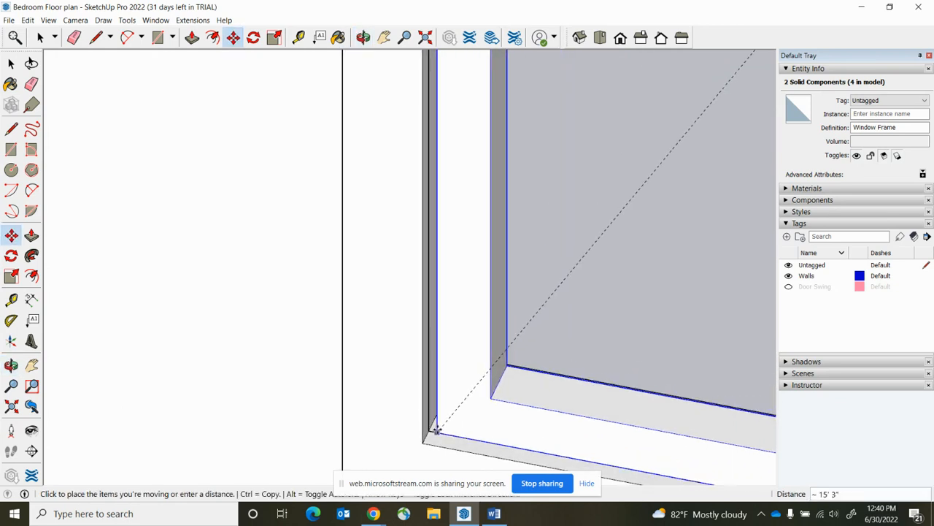
pyautogui.scroll(-10, 472, 411)
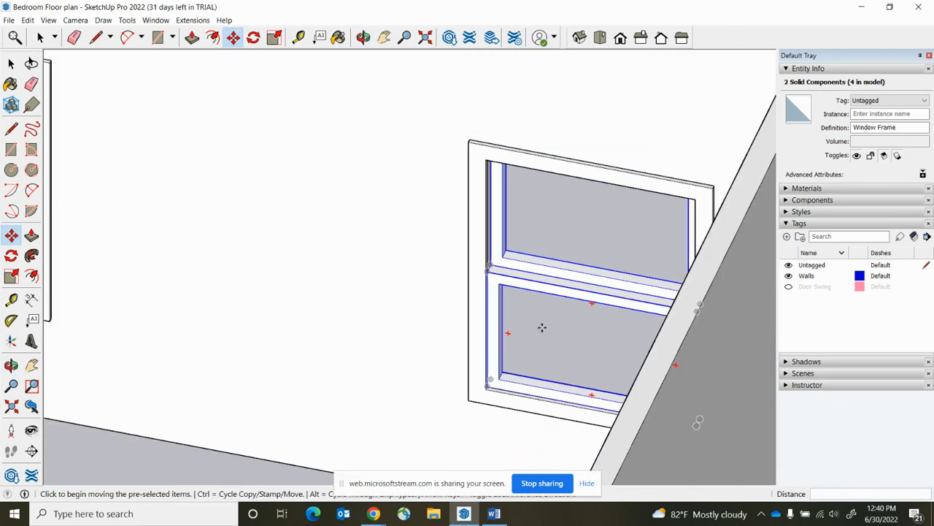
pyautogui.click(42, 38)
pyautogui.click(639, 107)
pyautogui.scroll(-3, 494, 159)
pyautogui.moveTo(386, 267); pyautogui.dragTo(486, 223, button='middle')
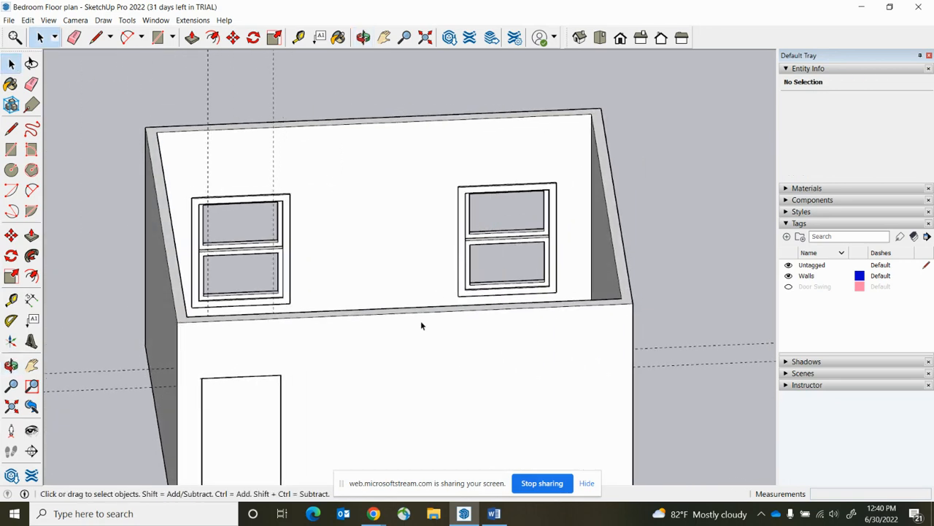